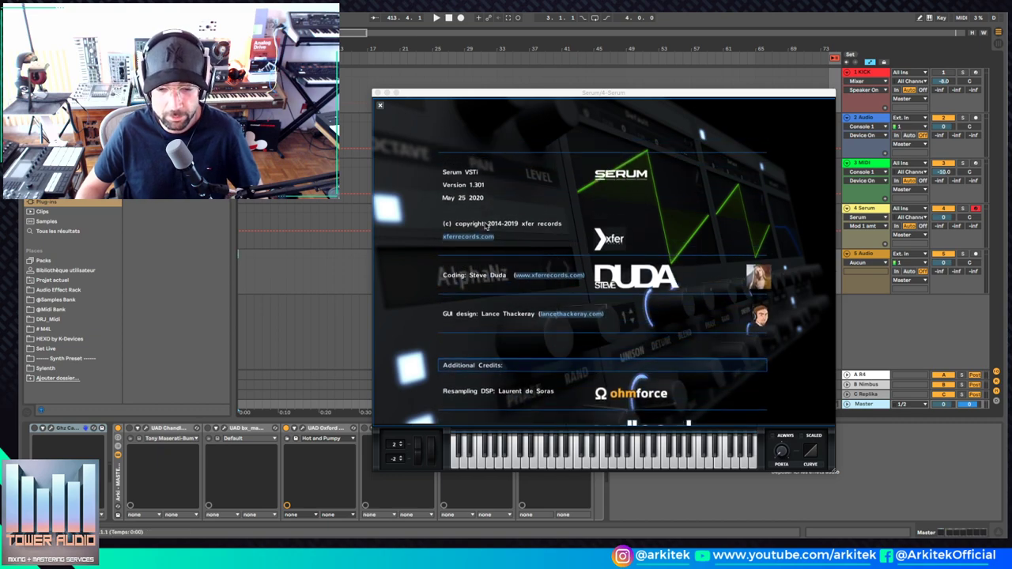
Step: Turn on oscillator B with the Basic Mg wavetable and raise its wavetable position
click(742, 280)
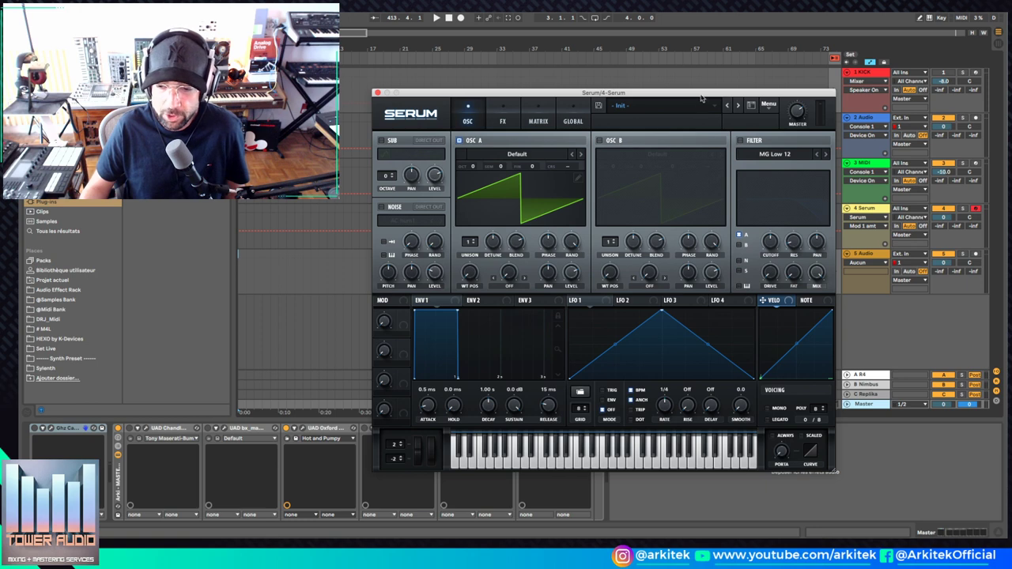
drag(701, 95, 702, 95)
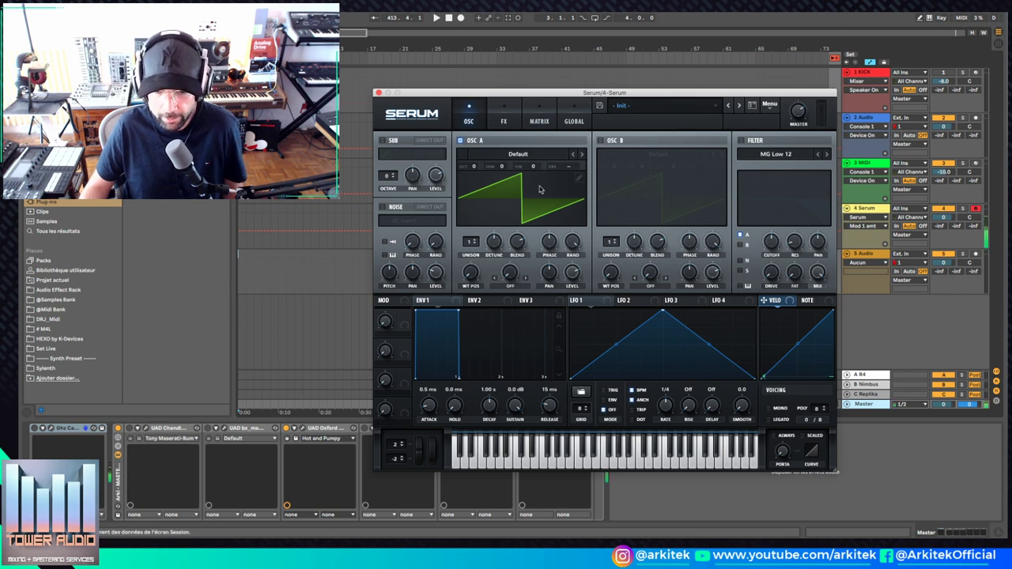
click(602, 141)
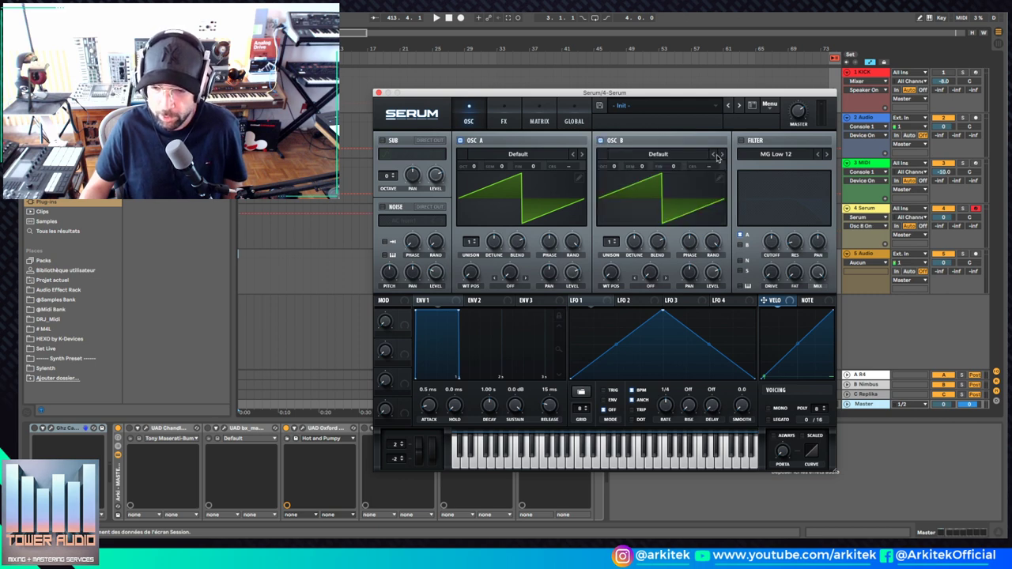
click(721, 154)
click(721, 155)
click(721, 154)
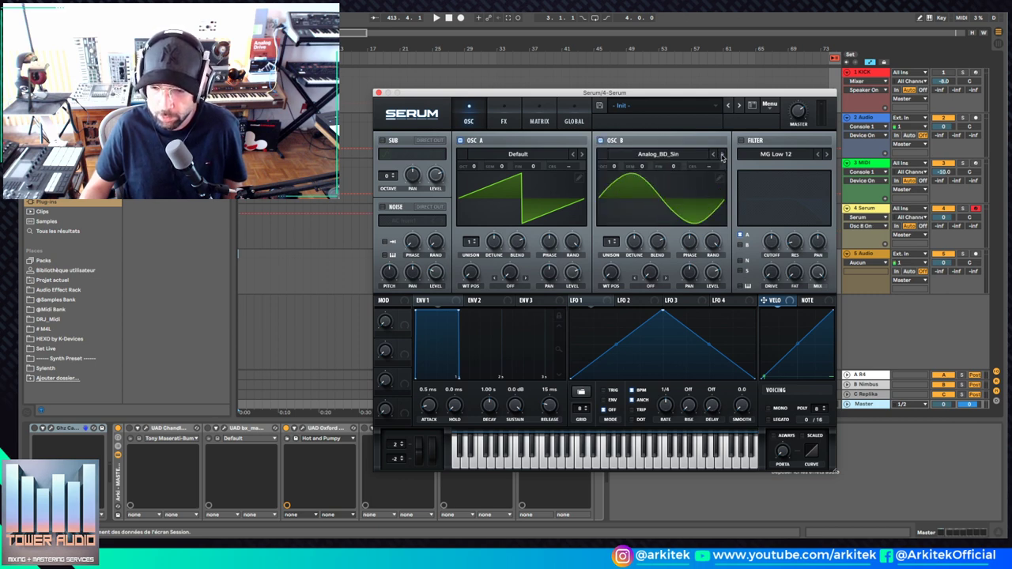
click(721, 155)
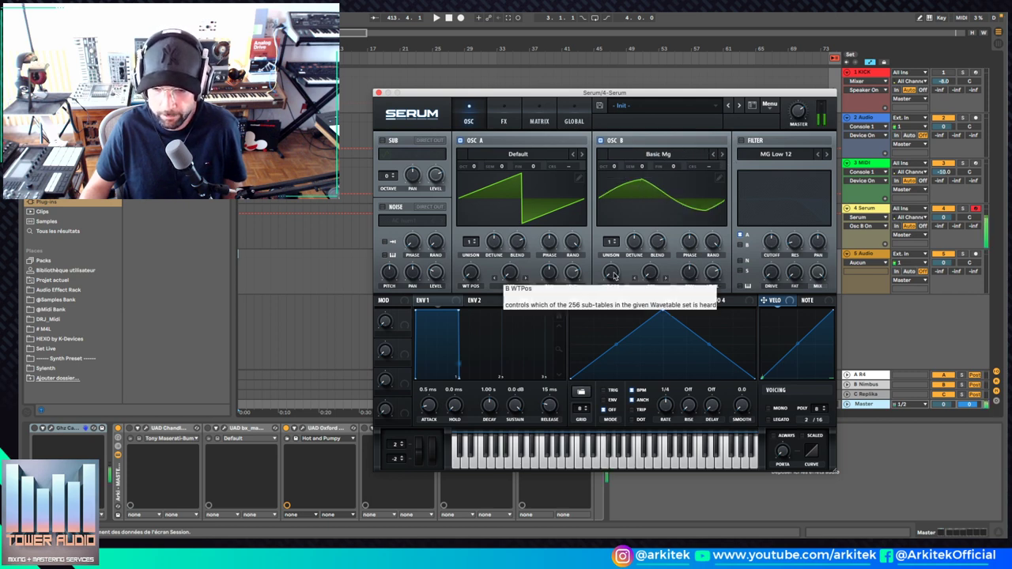
drag(616, 276, 622, 258)
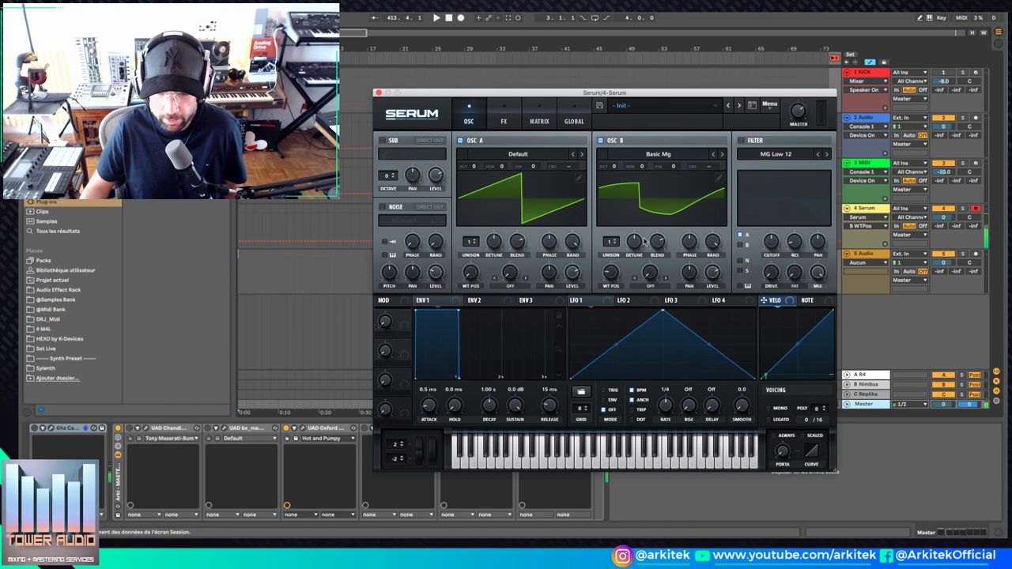
Step: Set oscillator B's unison to 3 voices and the Env 1 release to 106 ms
drag(616, 243, 654, 259)
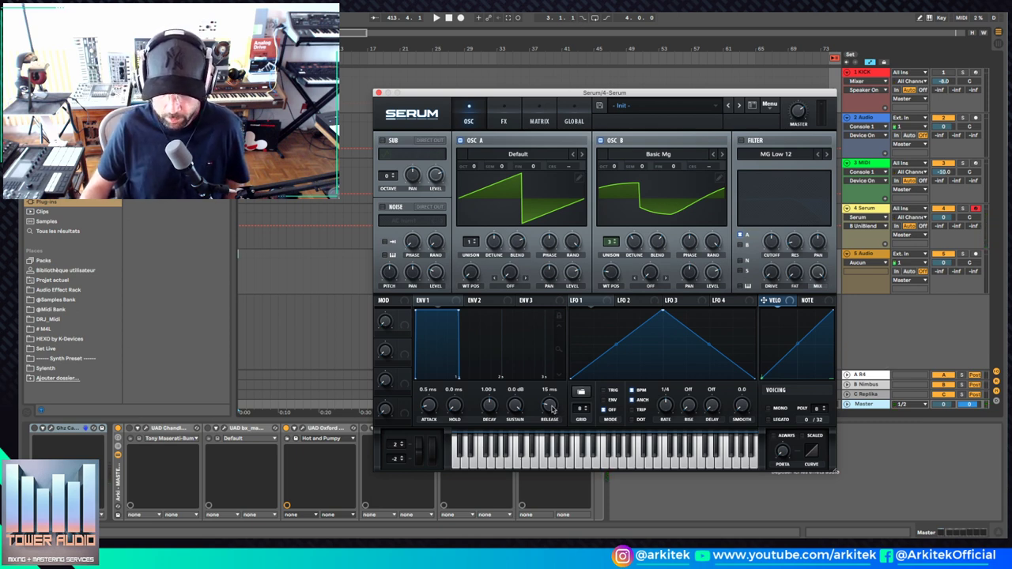
drag(551, 407, 553, 399)
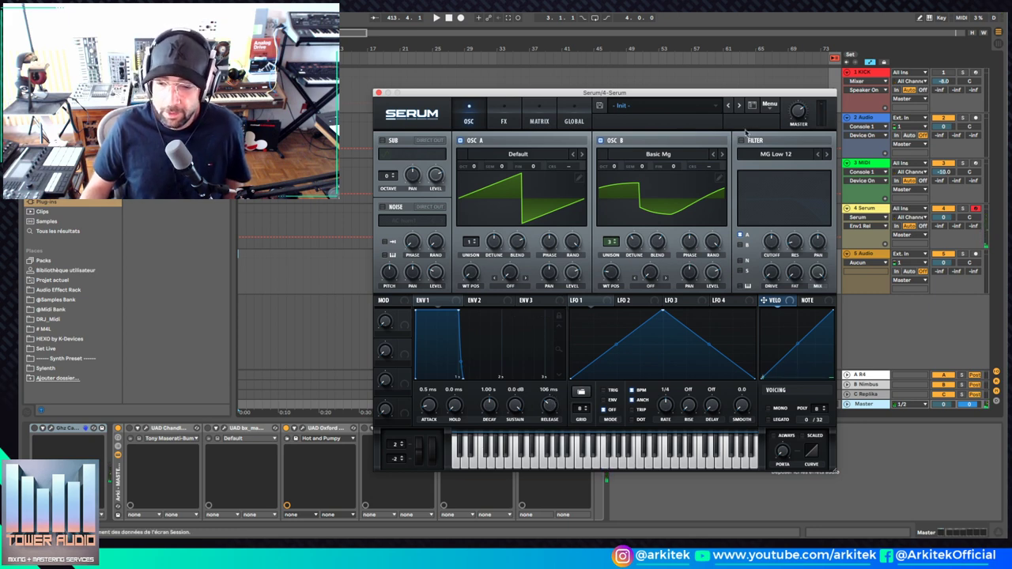
Step: Enable the MG Low 12 filter and modulate its cutoff with LFO 1, adjusting the cutoff
click(742, 142)
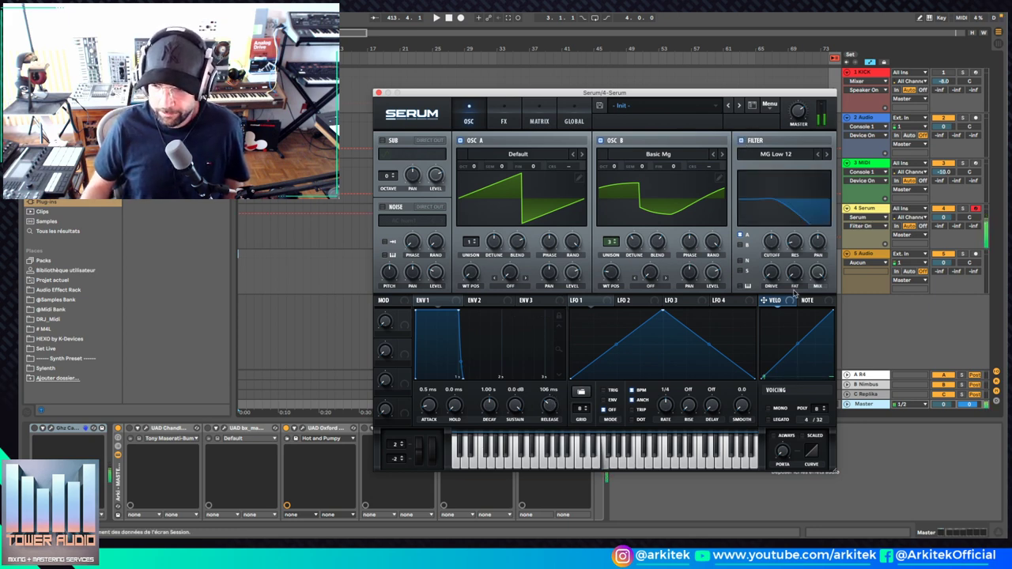
drag(771, 241, 783, 214)
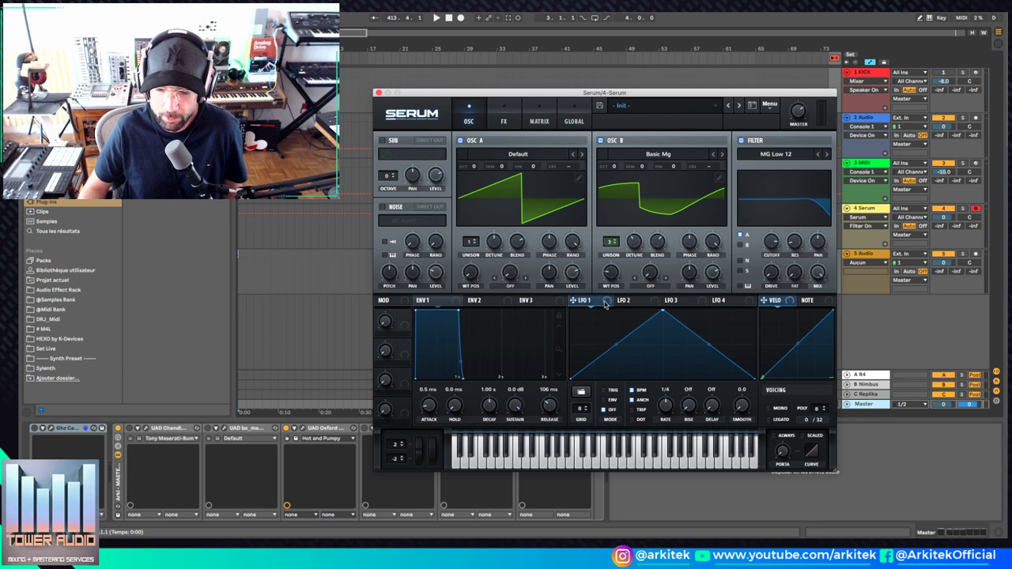
drag(606, 305, 771, 242)
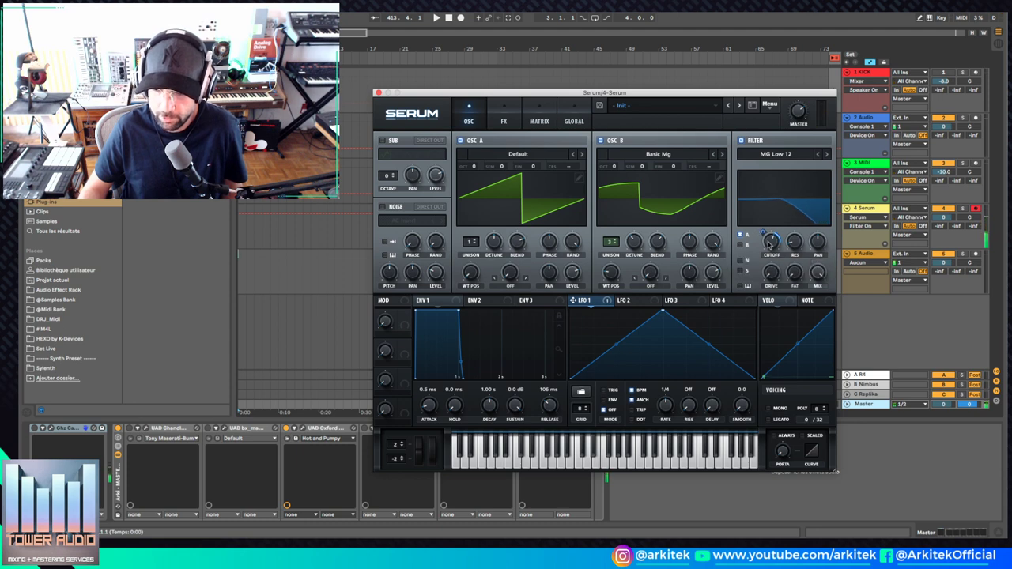
drag(773, 242, 763, 223)
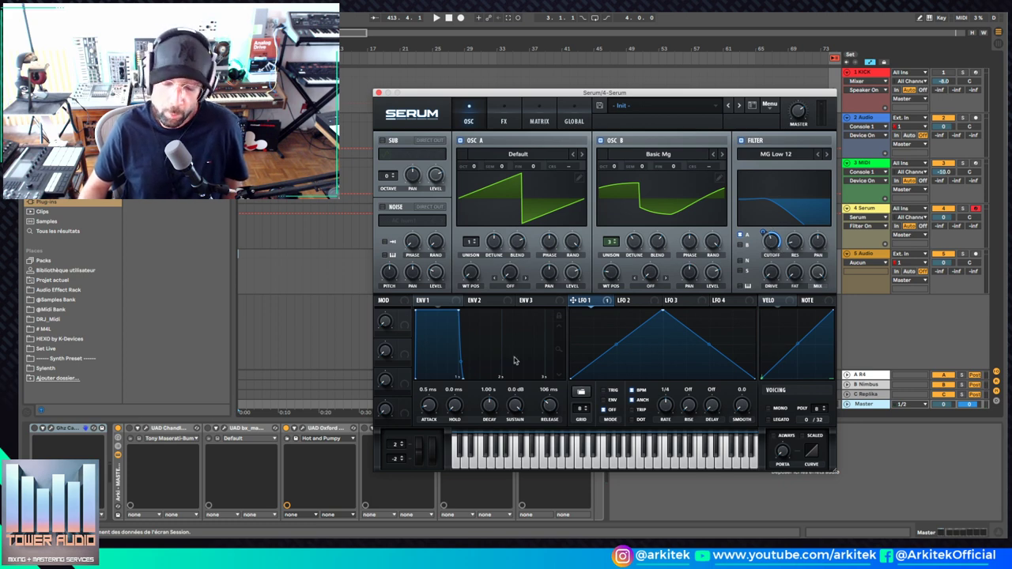
Step: Bend LFO 1's rising segment upward and modulate its curve with NoteOn Rand1 through LFO Bus 1
click(646, 304)
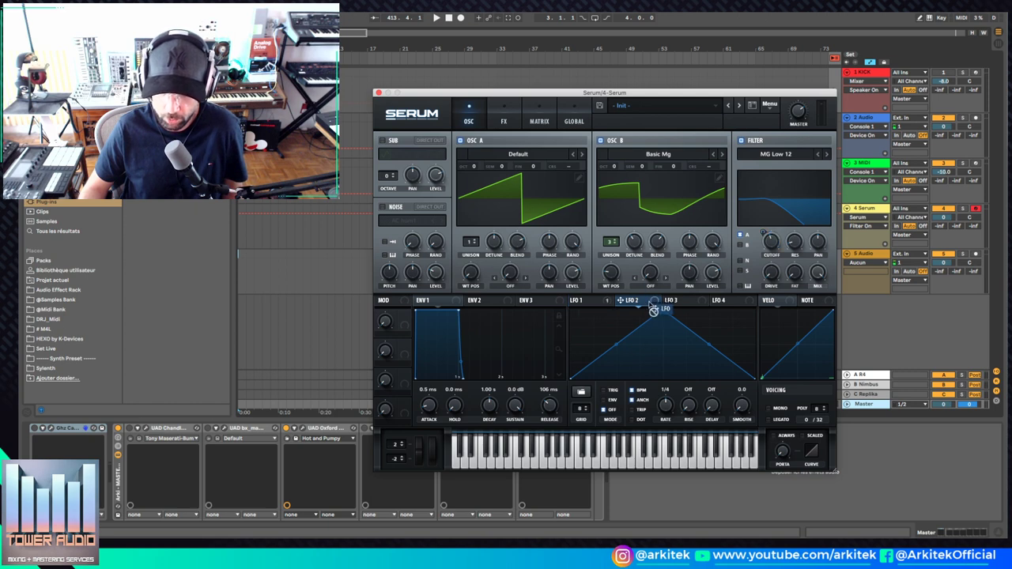
click(587, 304)
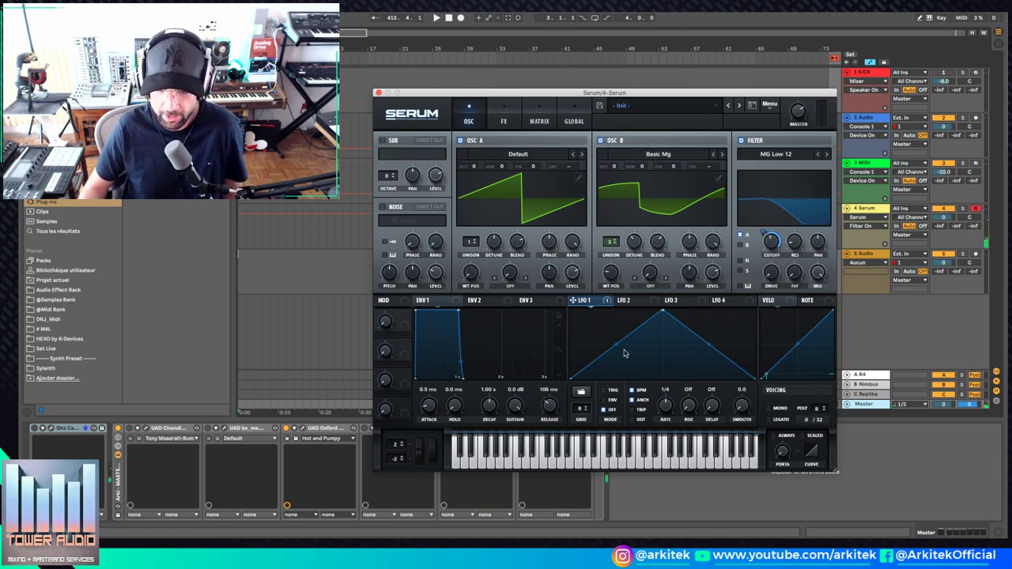
drag(616, 345, 613, 340)
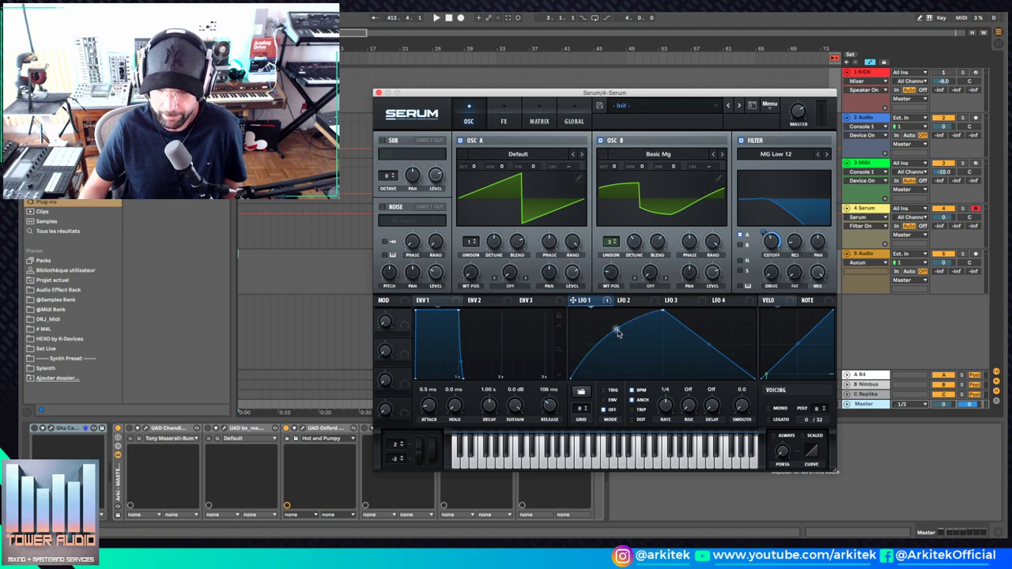
right_click(617, 332)
mouse_move(648, 380)
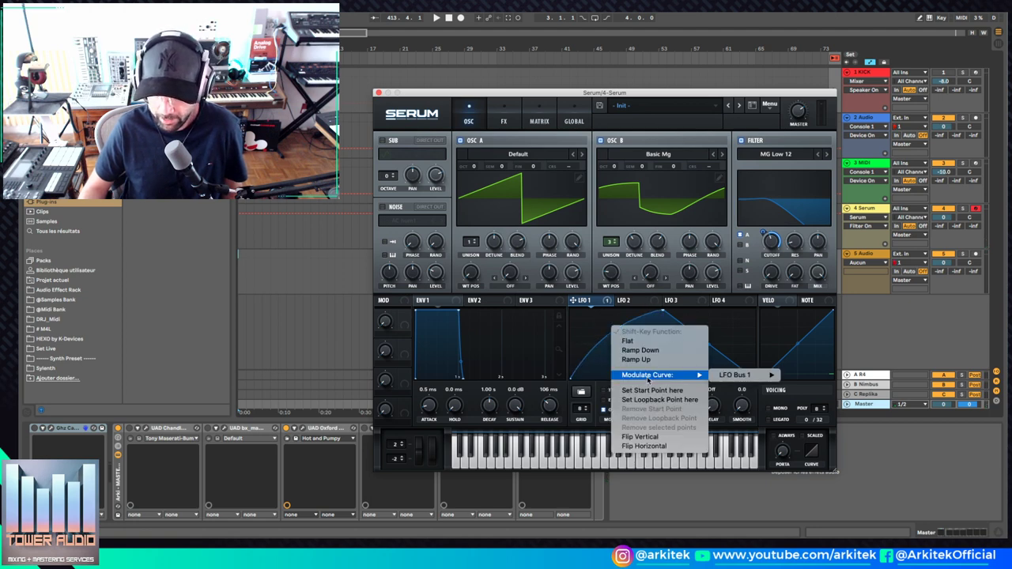
mouse_move(763, 377)
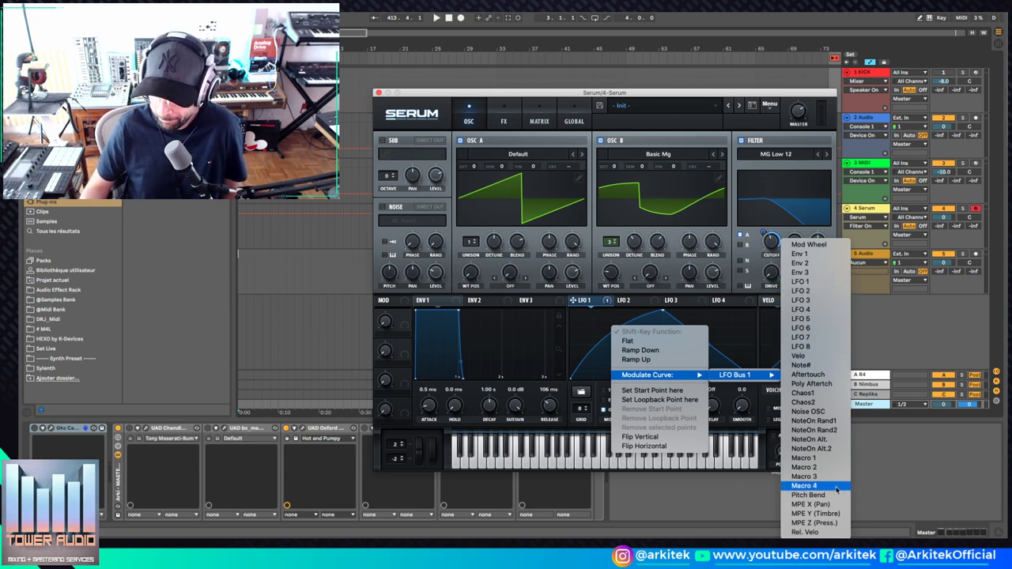
click(835, 422)
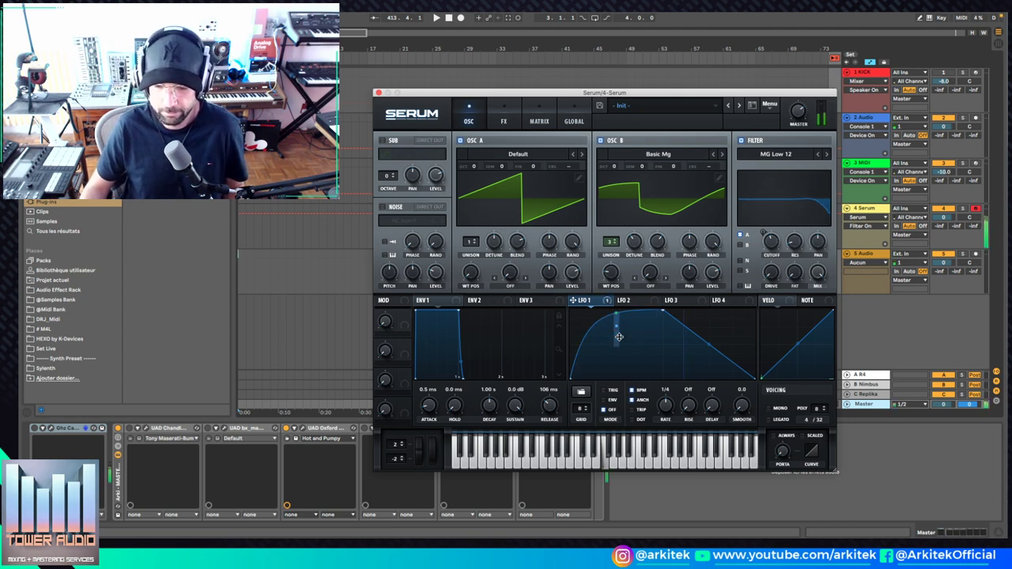
Step: Shift LFO 2's peak later in its cycle and assign LFO 2 to oscillator B's wavetable position
click(633, 302)
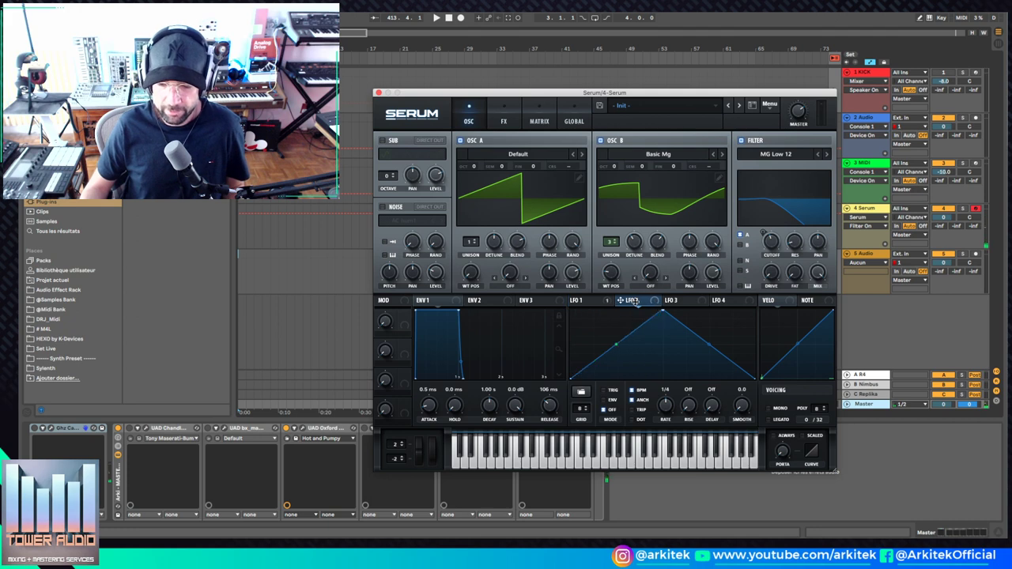
drag(662, 311, 612, 273)
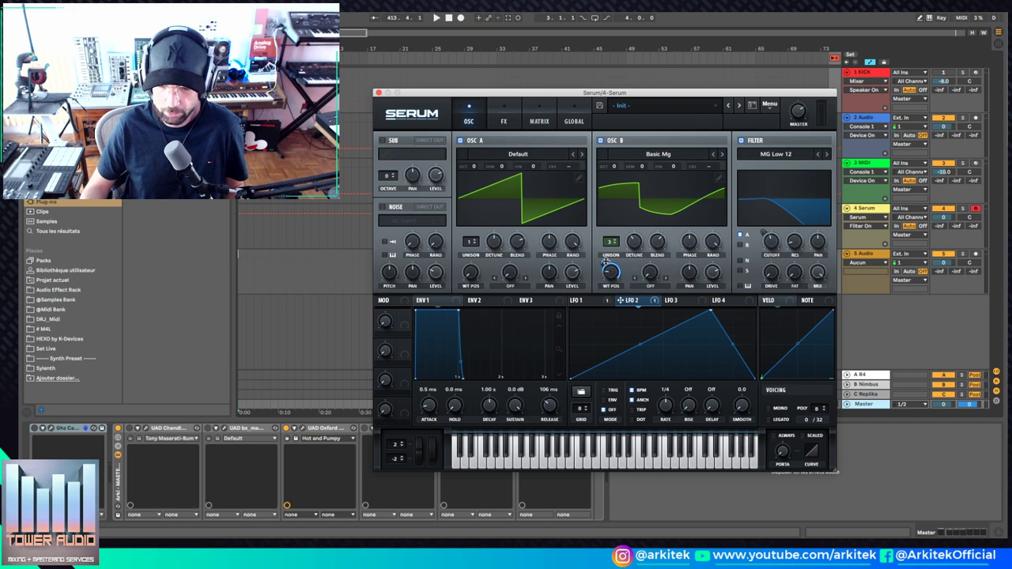
click(632, 448)
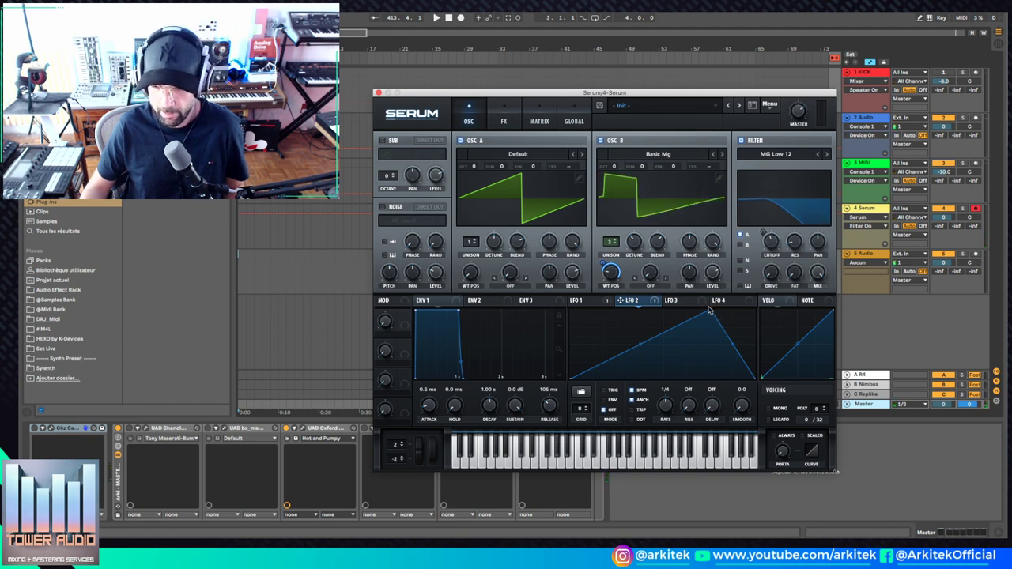
Step: Modulate the Y position of LFO 2's peak point with NoteOn Rand2 through LFO Bus 2
right_click(711, 314)
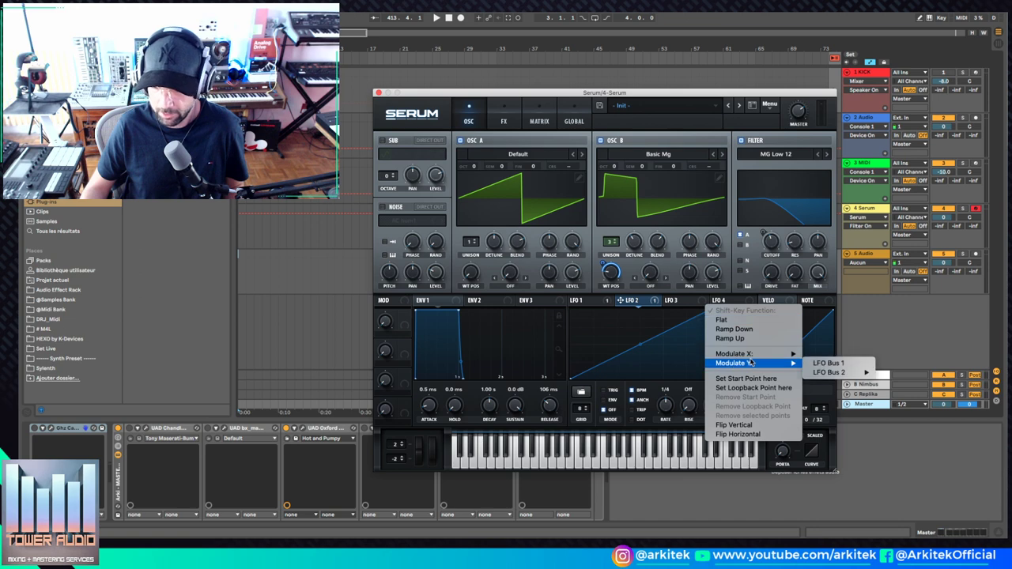
mouse_move(753, 354)
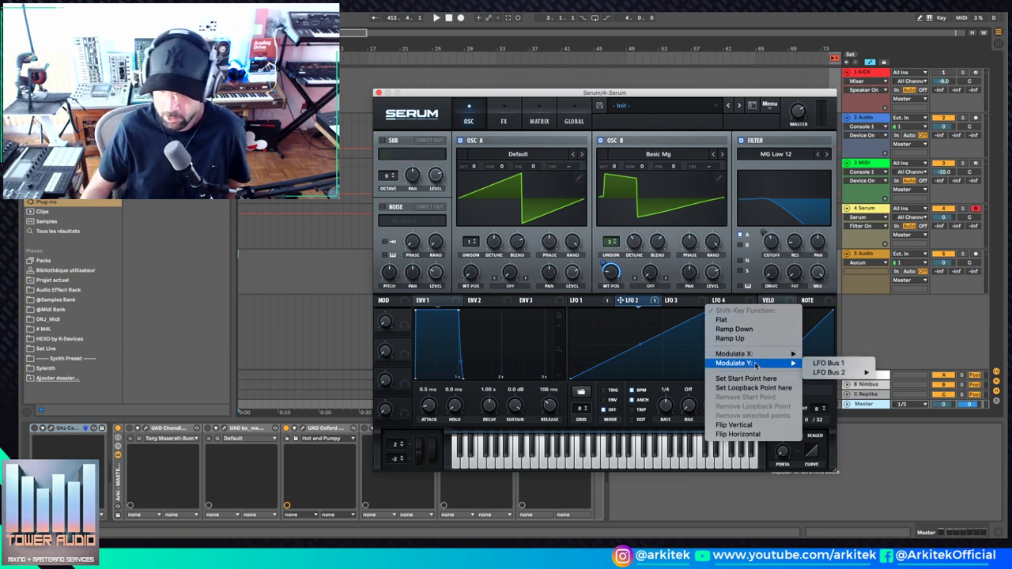
mouse_move(855, 373)
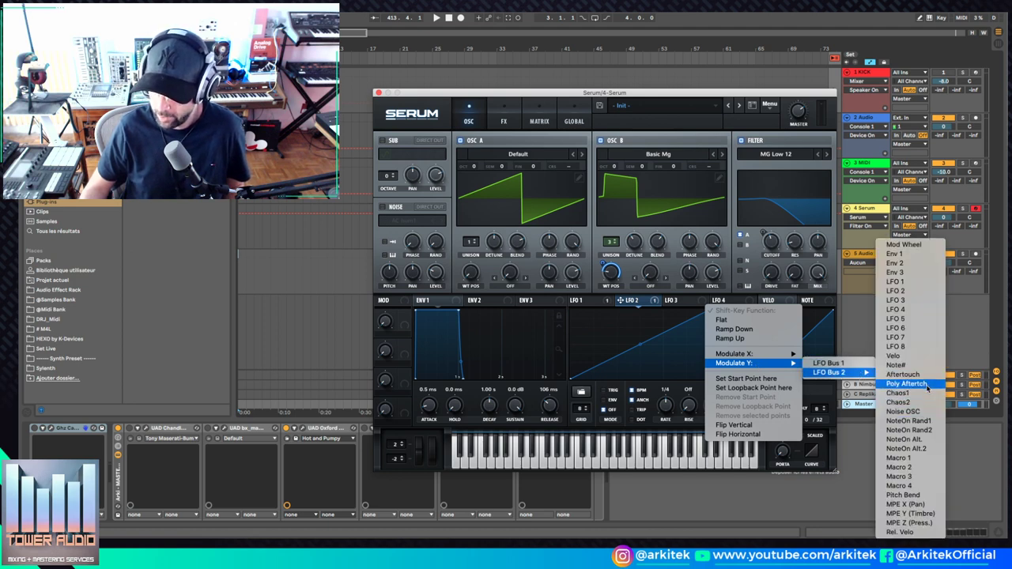
click(922, 430)
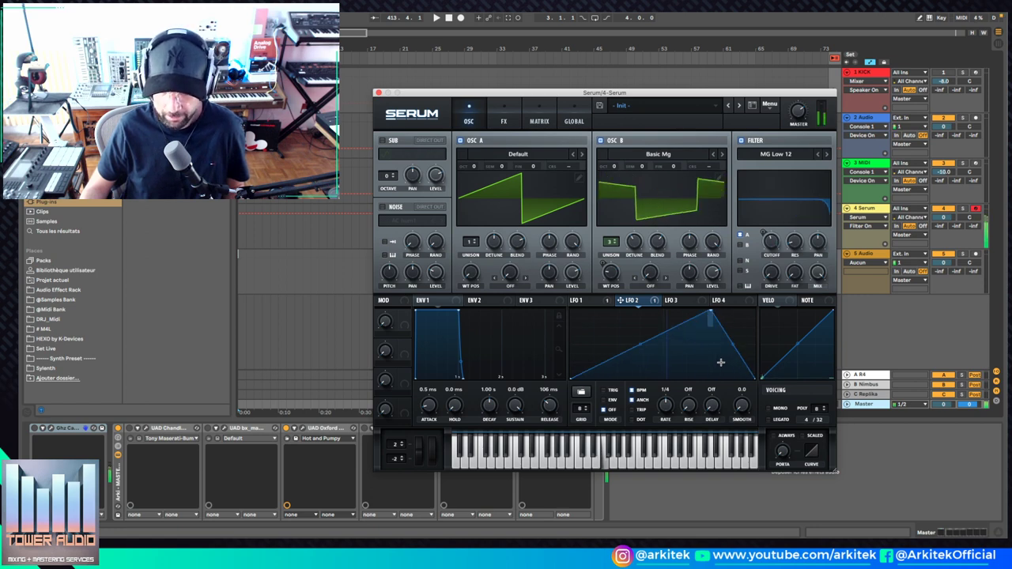
Step: Try moving LFO 2's modulated peak point vertically, and remove the point's modulation
drag(710, 313, 709, 326)
right_click(710, 313)
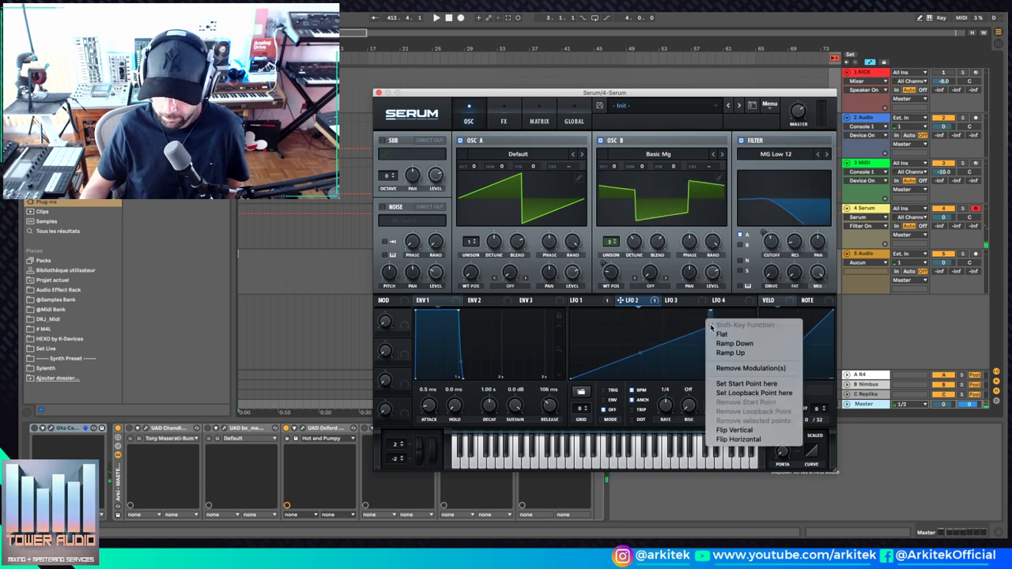
click(712, 315)
right_click(711, 314)
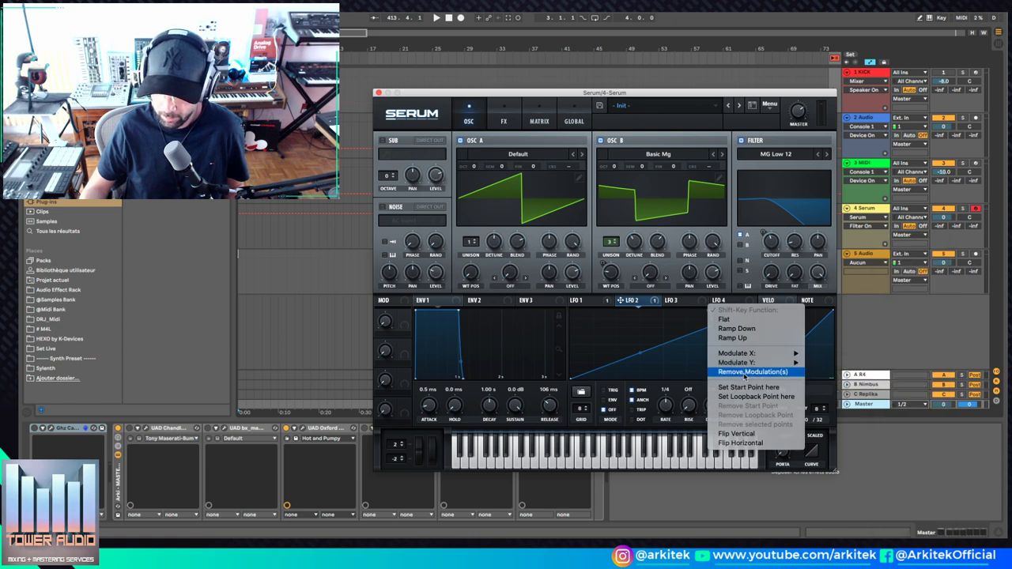
click(747, 373)
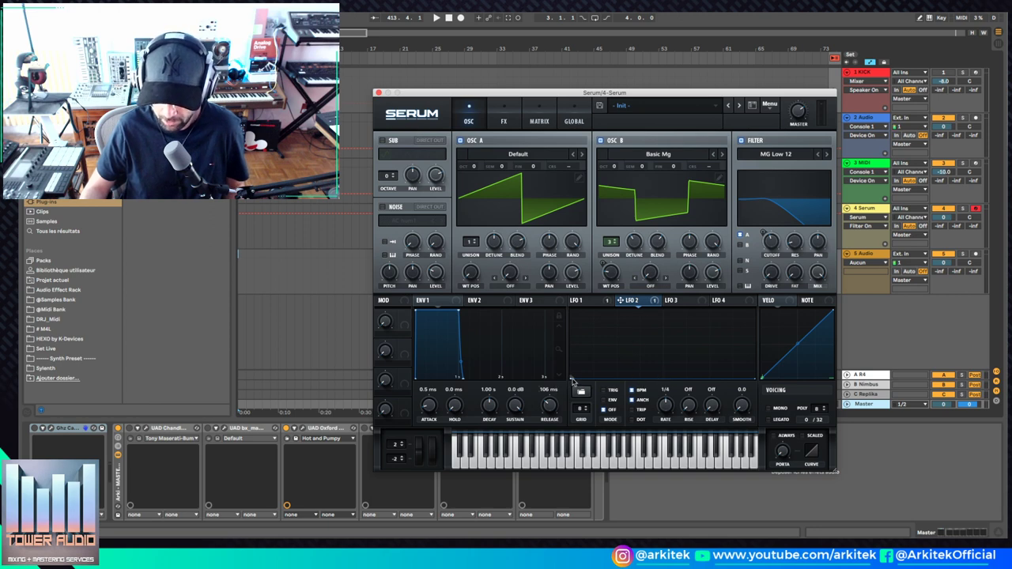
Step: Reshape LFO 2 into a rising and falling ramp and modulate its peak's Y position with NoteOn Rand2 through LFO Bus 2
drag(572, 381, 684, 316)
drag(573, 337, 571, 371)
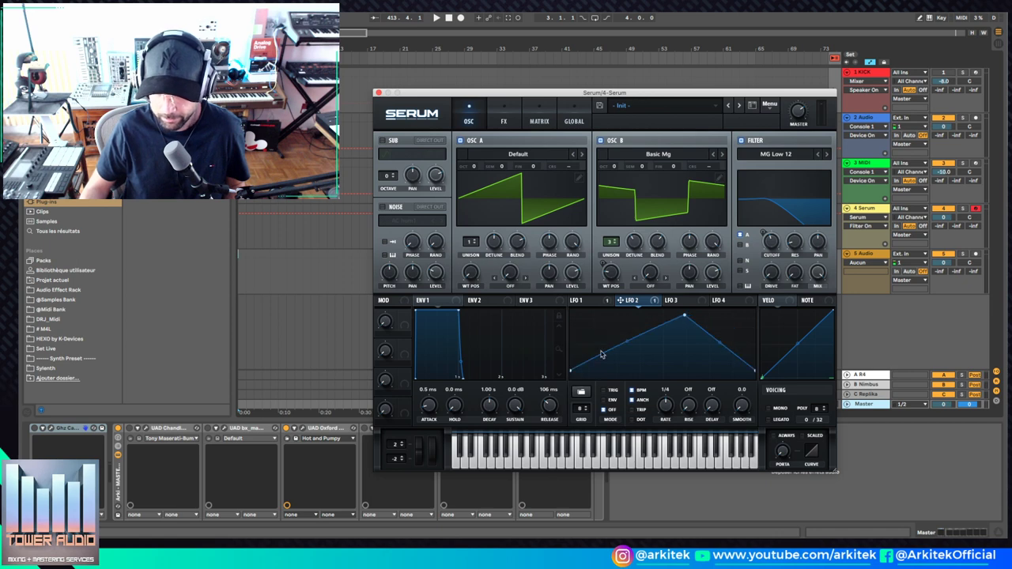
right_click(685, 316)
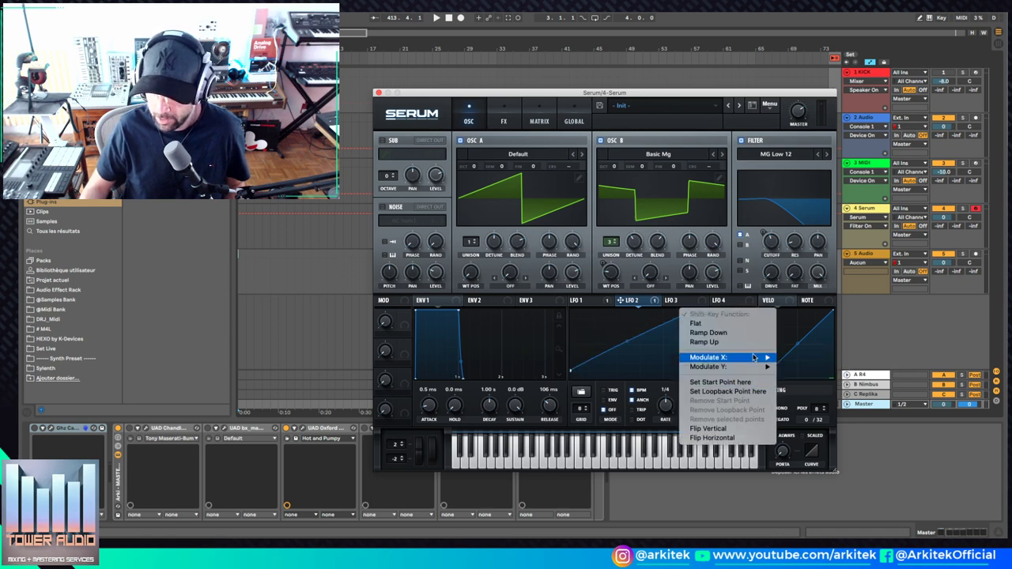
mouse_move(755, 370)
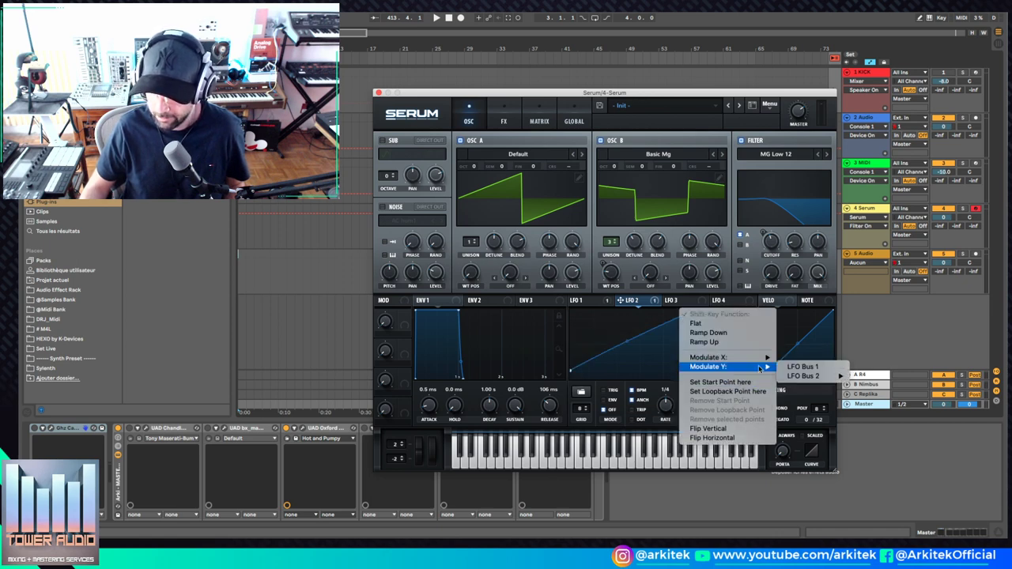
mouse_move(812, 379)
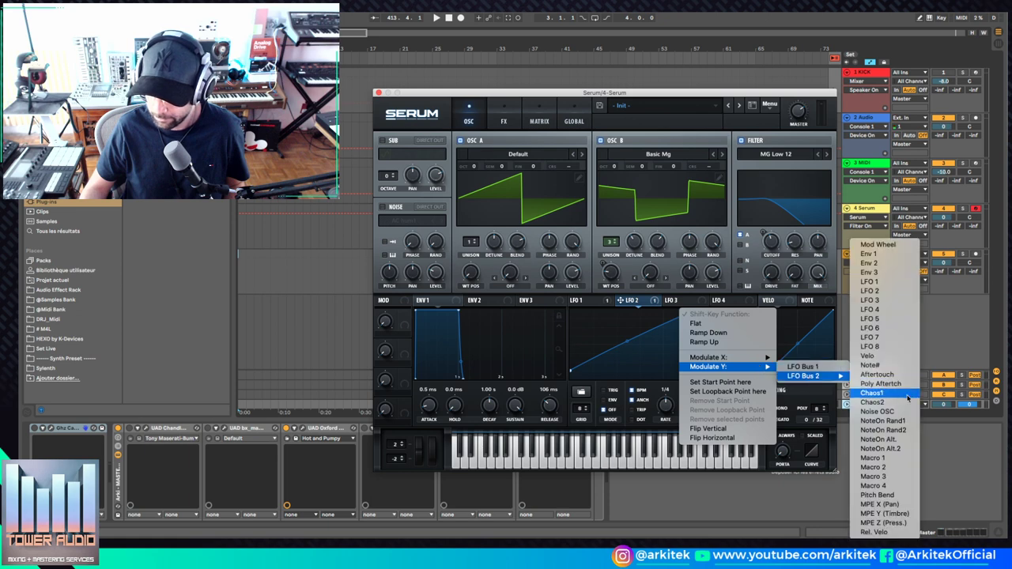
click(893, 430)
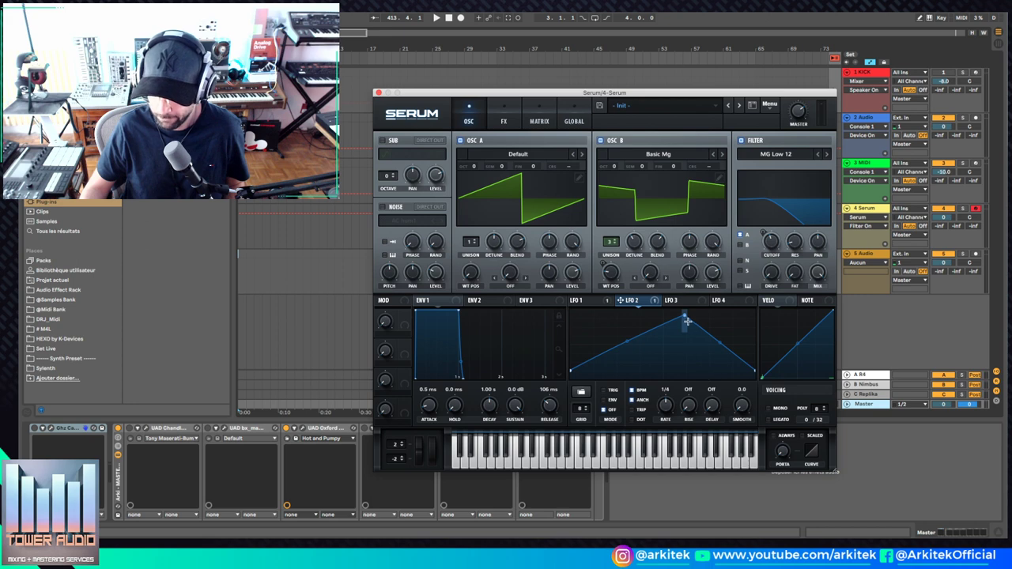
Step: Lower LFO 2's peak, modulate its X position with NoteOn Rand1 through LFO Bus 3, and bend the rising segment slightly downward
drag(684, 316, 685, 338)
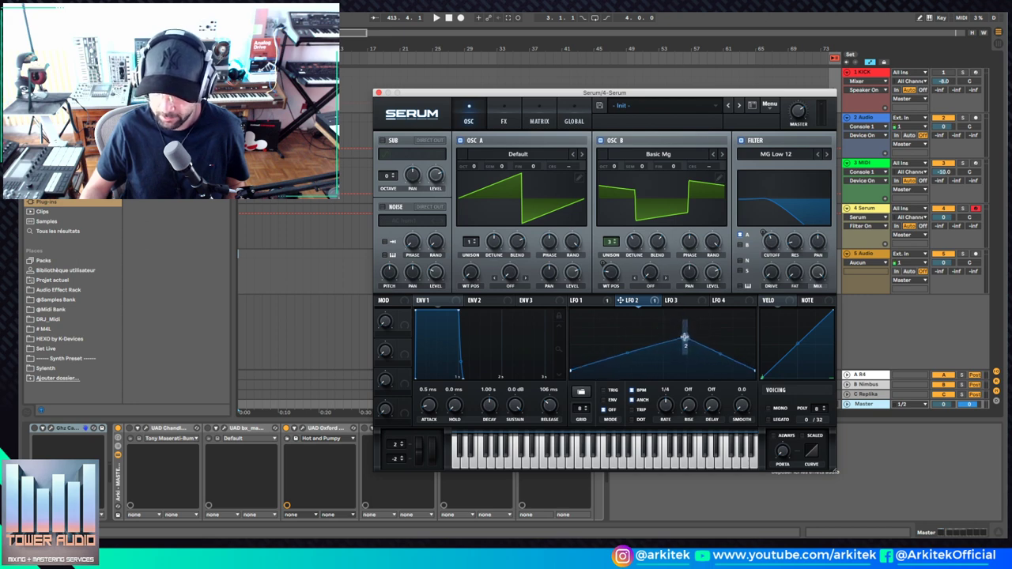
right_click(684, 340)
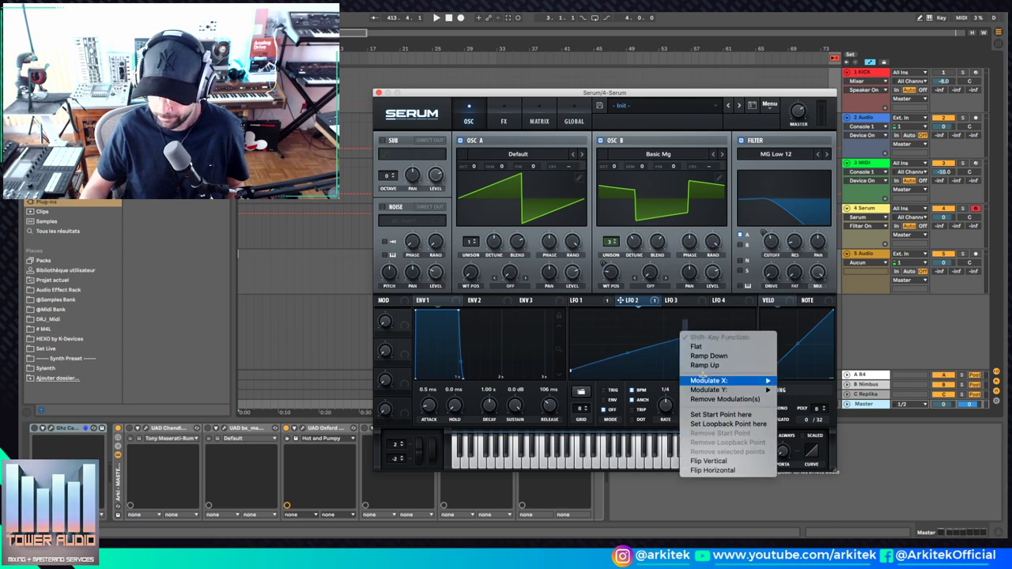
mouse_move(709, 380)
mouse_move(830, 399)
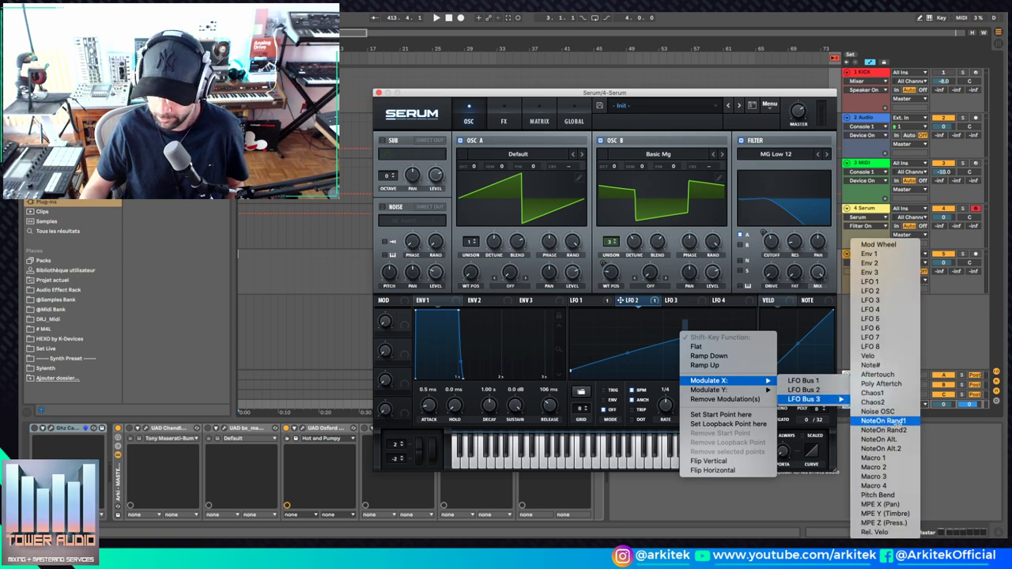
click(900, 423)
click(701, 447)
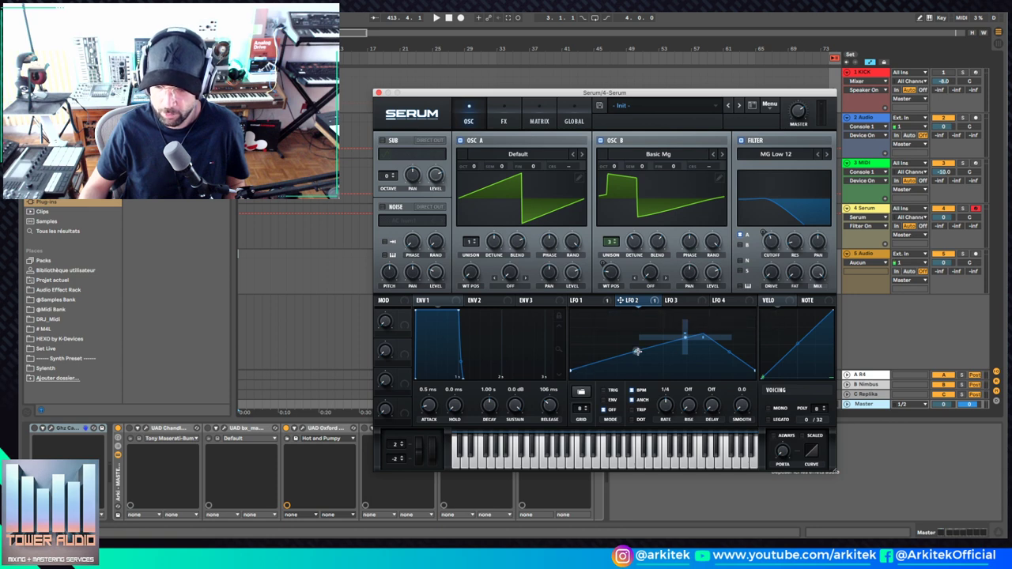
drag(601, 351, 635, 357)
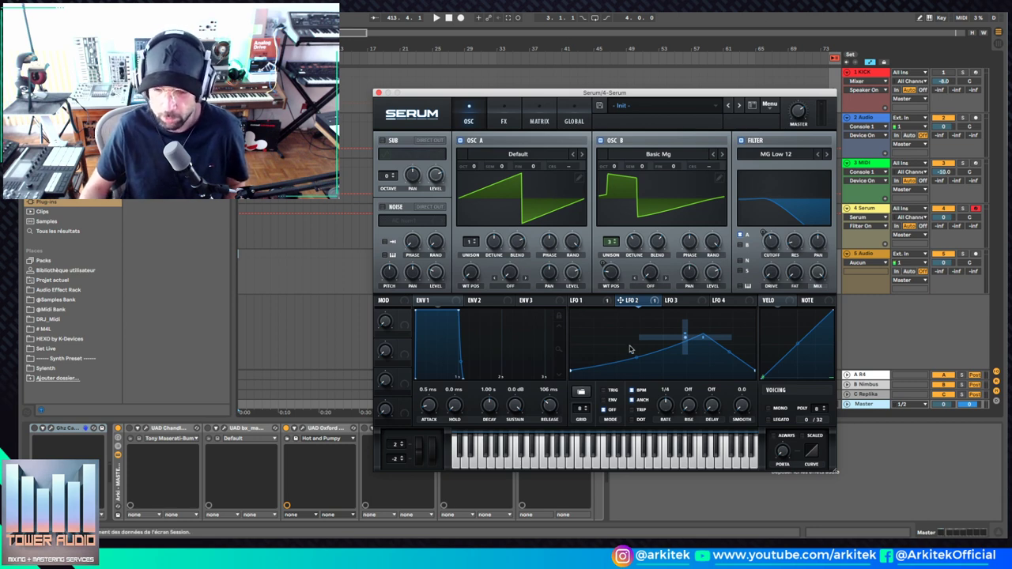
Step: Assign LFO 3 to oscillator B's unison detune and shift LFO 3's peak earlier in its cycle
click(670, 301)
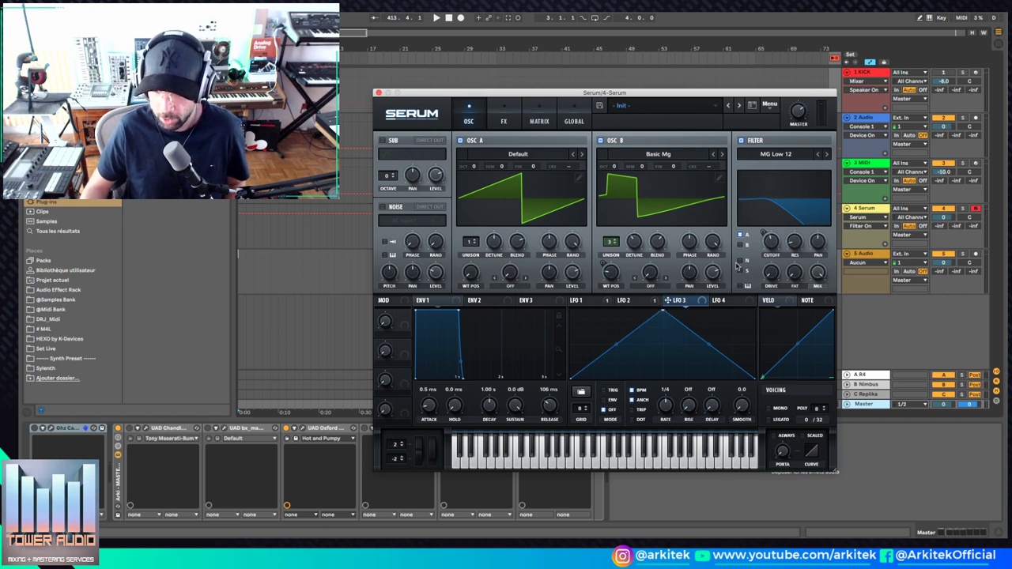
drag(700, 304, 635, 241)
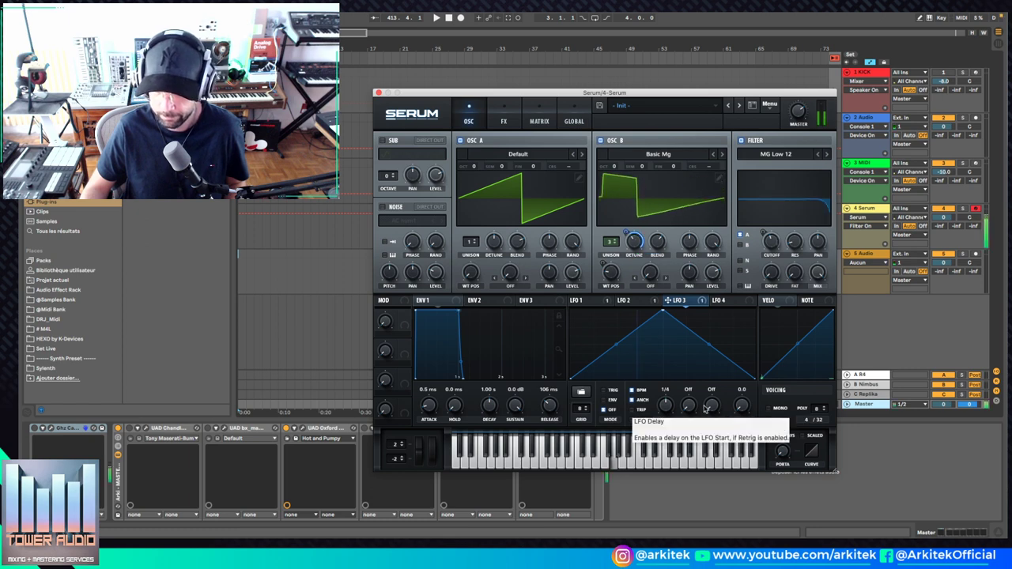
drag(662, 314, 617, 311)
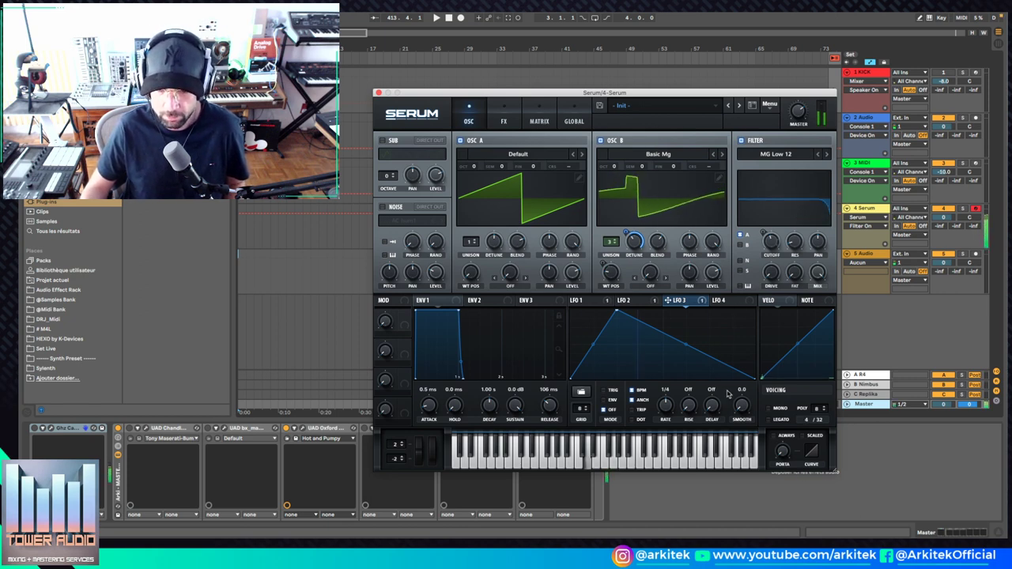
Step: Modulate the X position of LFO 3's peak point with LFO 2 through LFO Bus 4
right_click(619, 314)
mouse_move(680, 366)
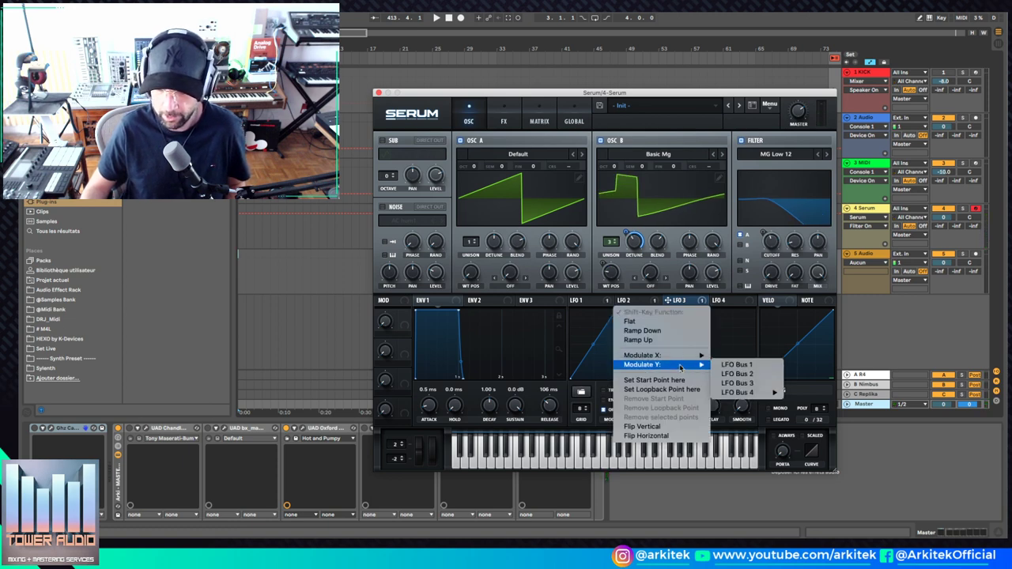
mouse_move(748, 394)
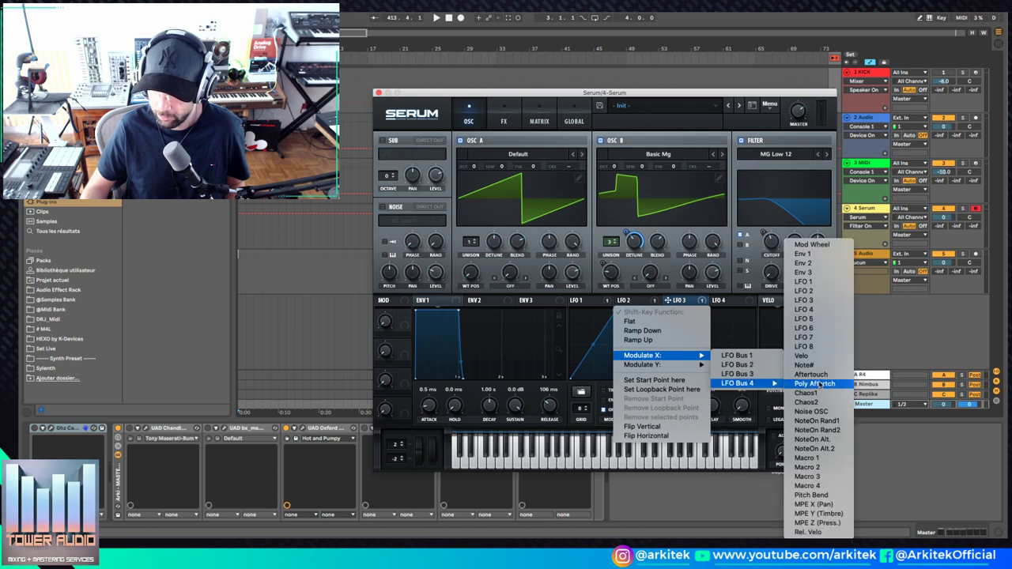
click(827, 297)
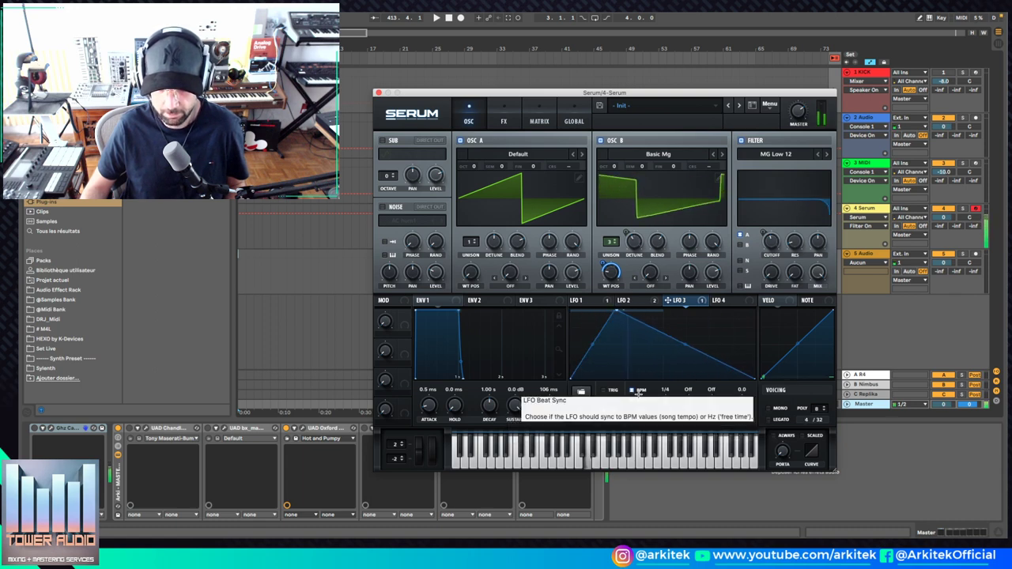
Step: Compare the LFO 2 and LFO 3 curves, and adjust oscillator B's unison detune
click(629, 300)
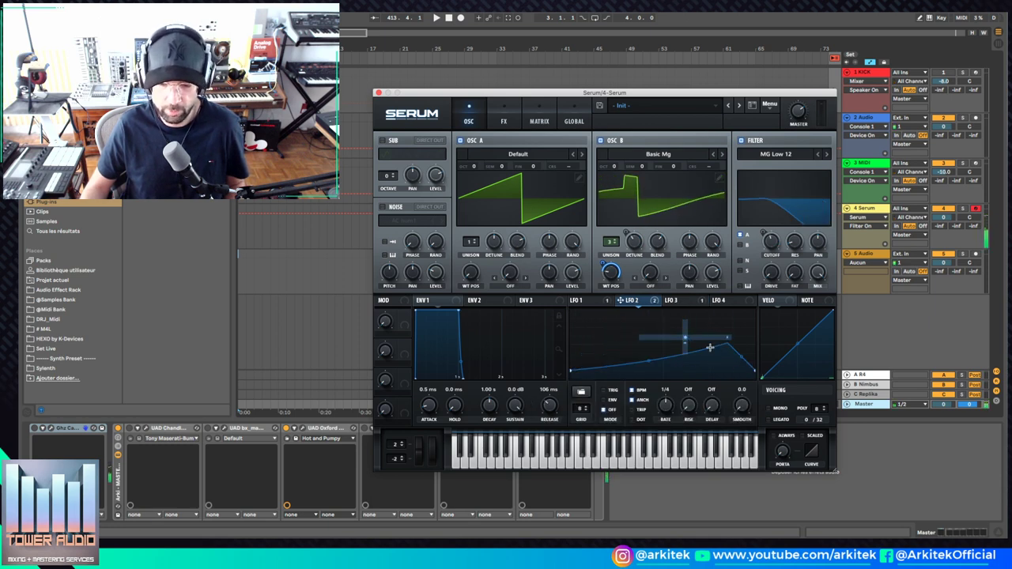
click(679, 301)
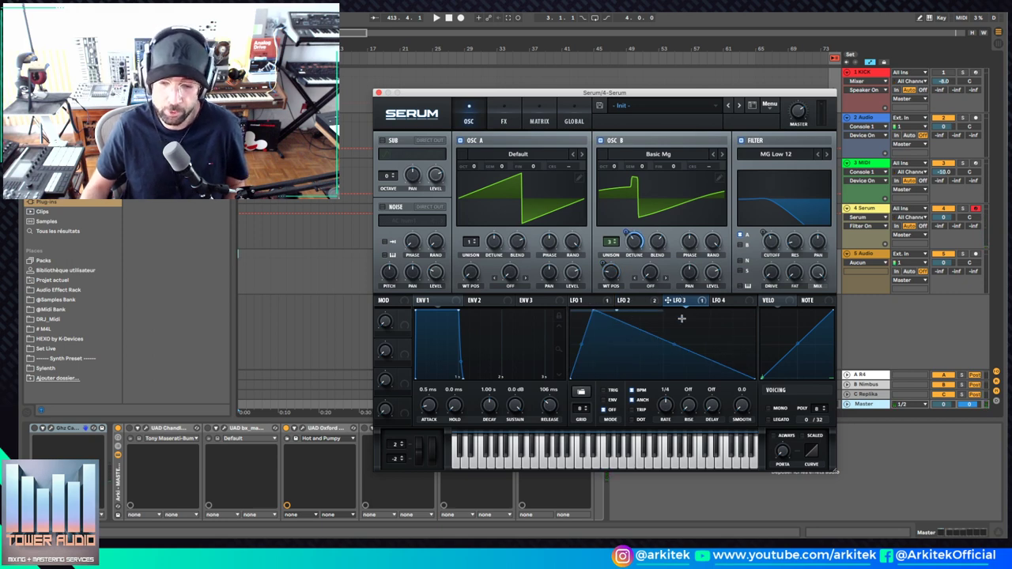
drag(639, 246, 635, 258)
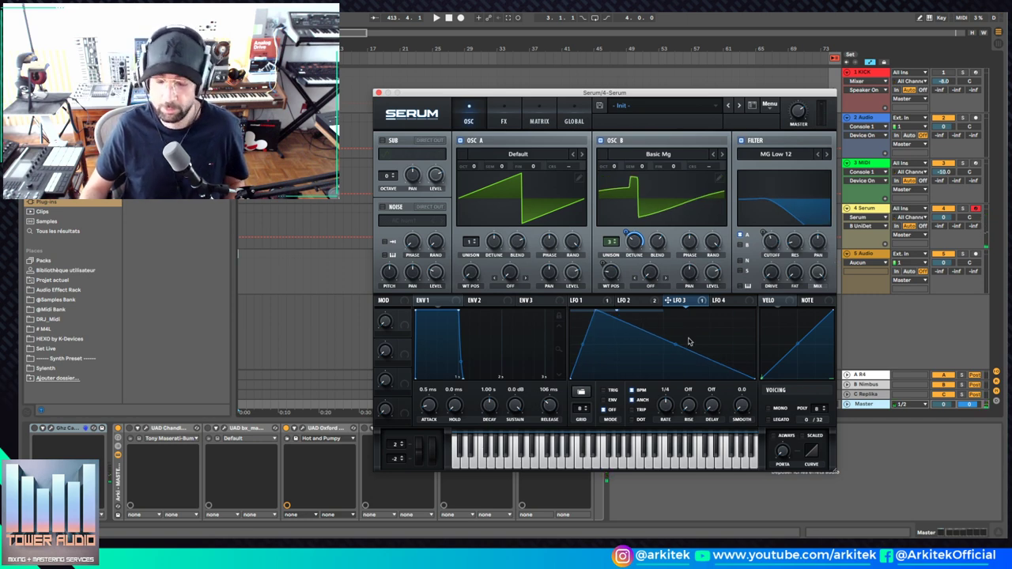
Step: Assign Macro 1 to the filter's Drive and Fat amounts, and vary Macro 1 to try its effect
click(384, 324)
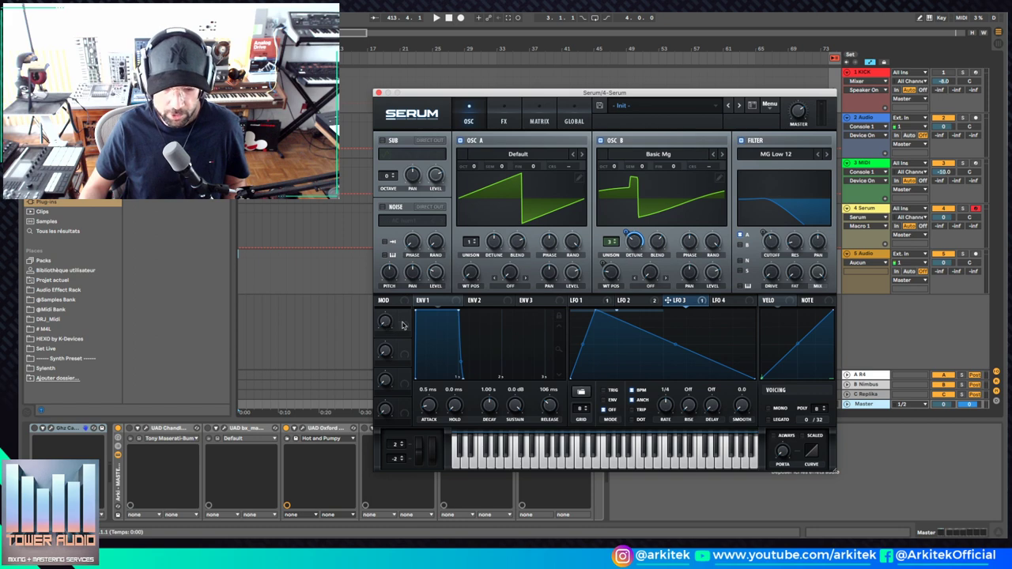
drag(402, 323, 772, 274)
drag(404, 320, 795, 273)
drag(385, 324, 386, 321)
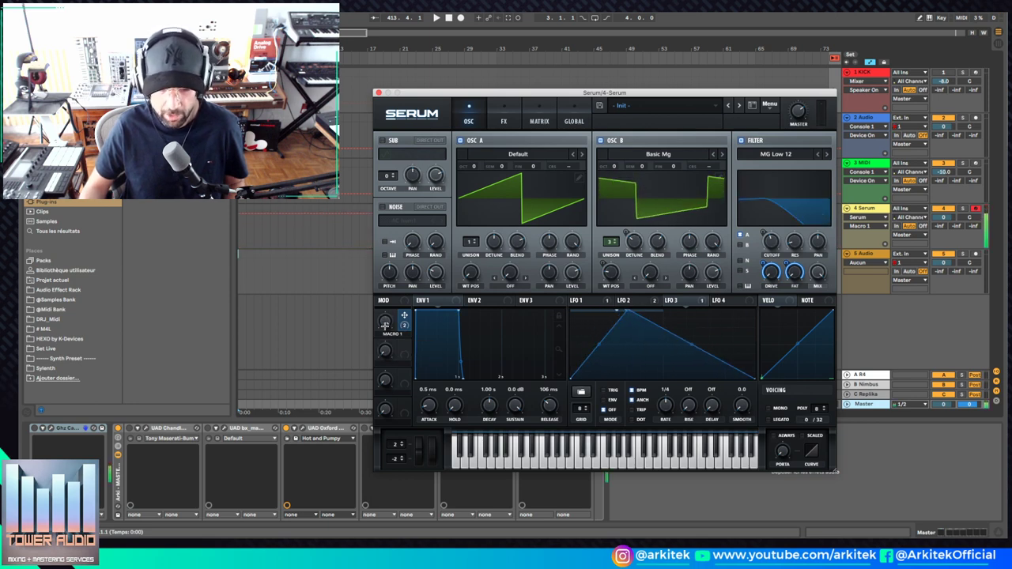
mouse_move(385, 321)
mouse_down()
mouse_move(387, 475)
mouse_move(382, 261)
mouse_move(388, 310)
mouse_up()
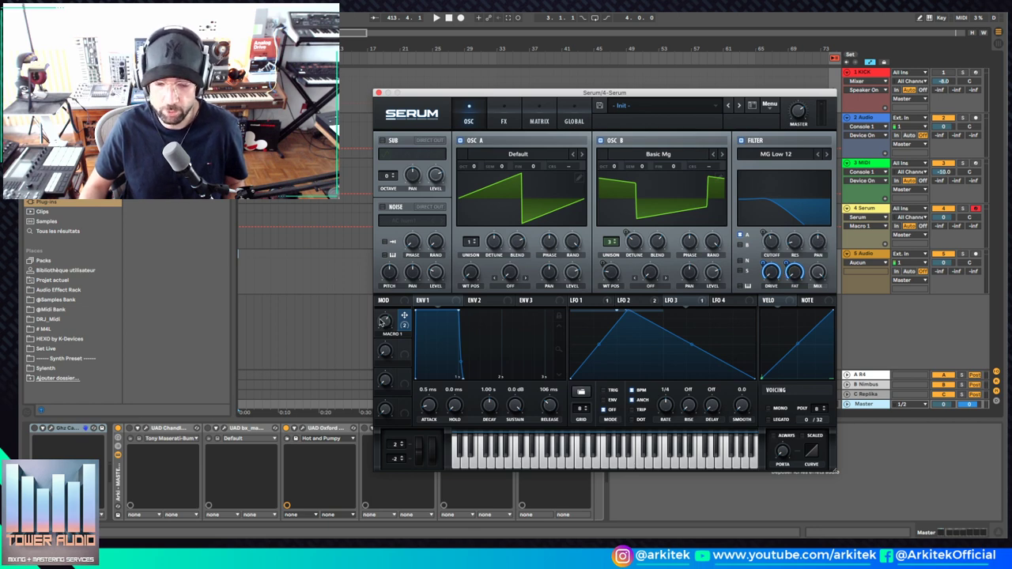
drag(382, 321, 404, 319)
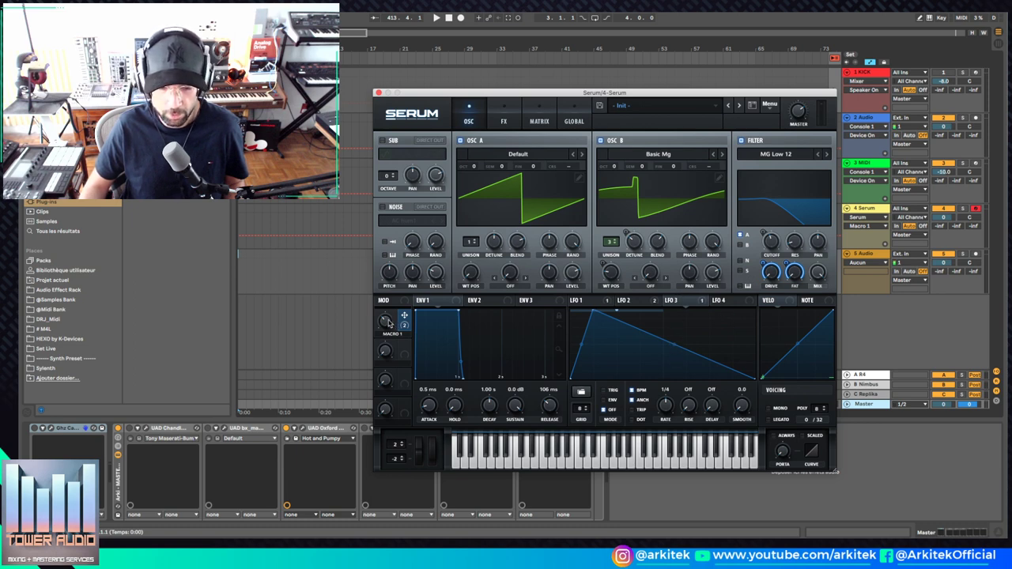
mouse_move(390, 324)
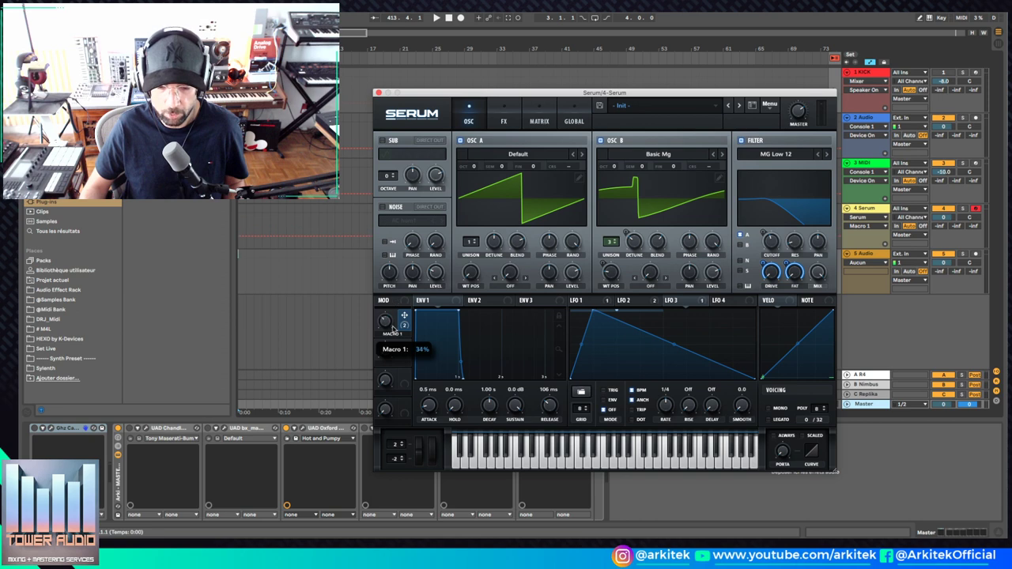
right_click(403, 322)
click(392, 324)
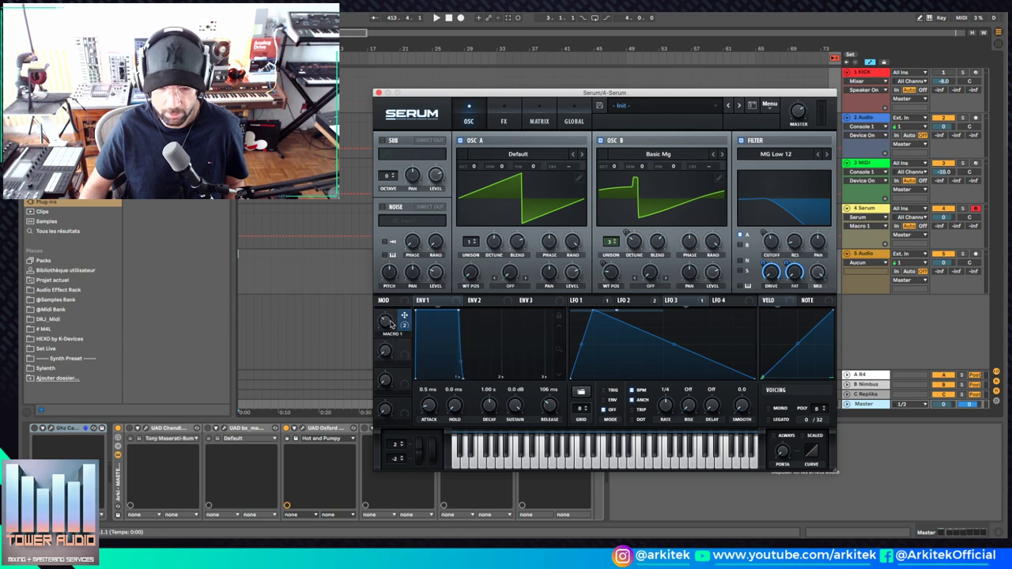
Step: Modulate the curve of LFO 3's falling segment with Macro 1 through LFO Bus 5, and sweep Macro 1 to bend it
right_click(671, 339)
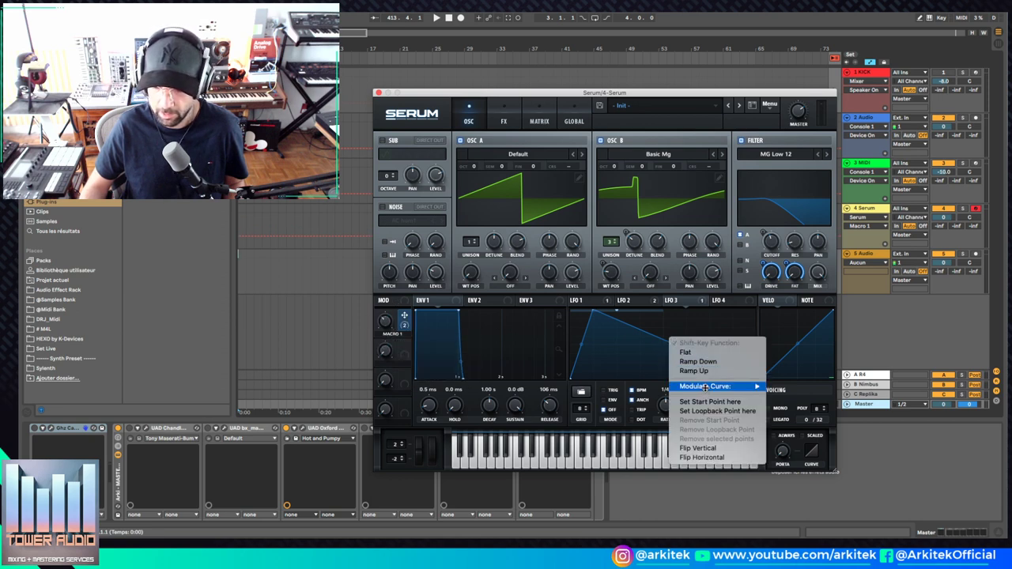
mouse_move(706, 387)
mouse_move(827, 423)
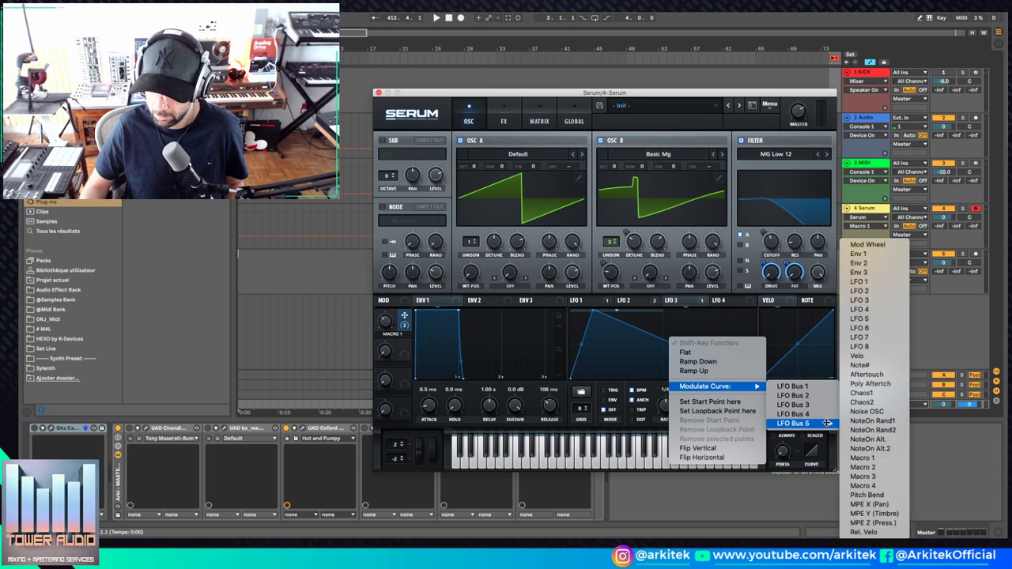
click(889, 460)
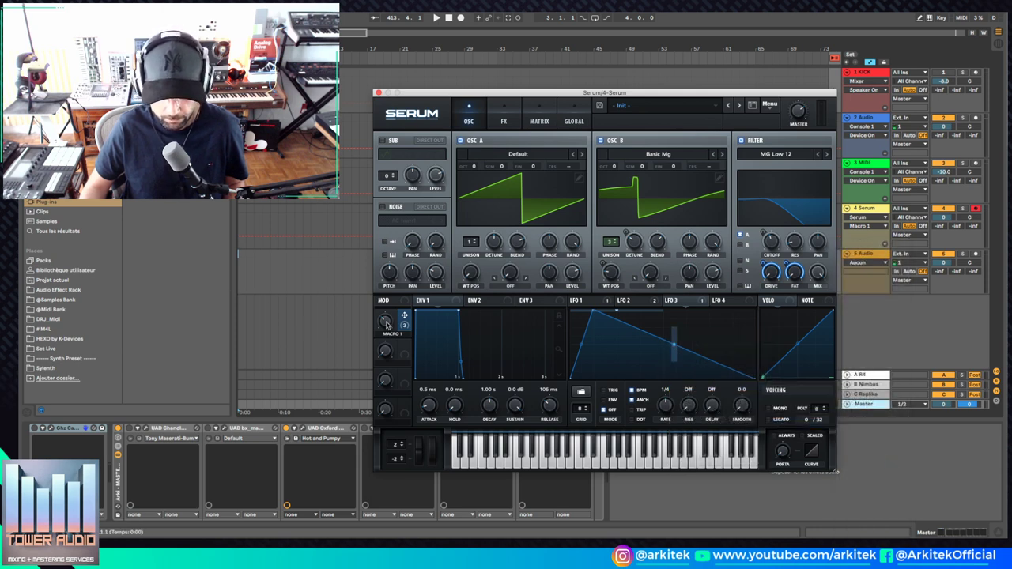
drag(387, 325, 413, 201)
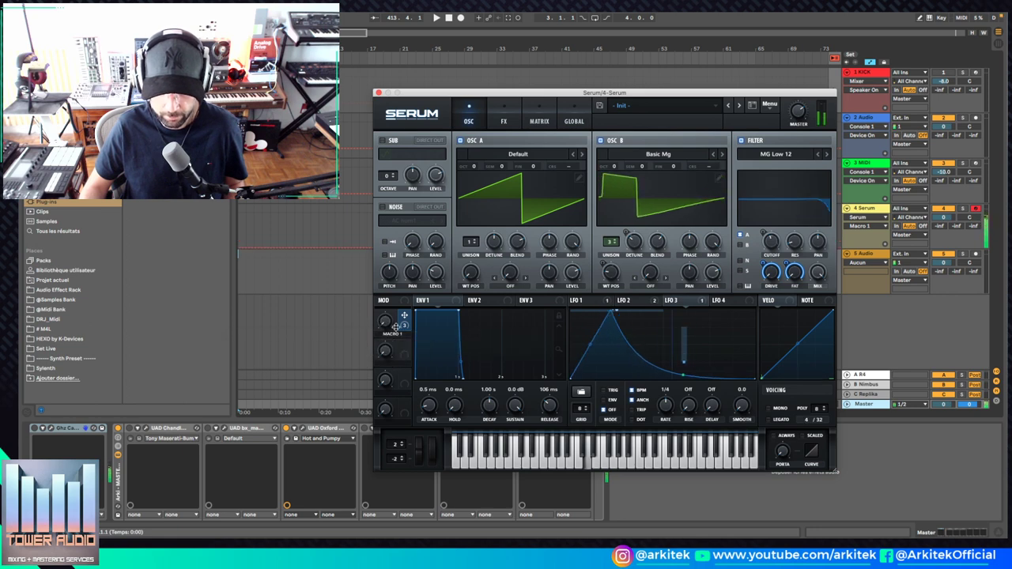
drag(383, 321, 415, 177)
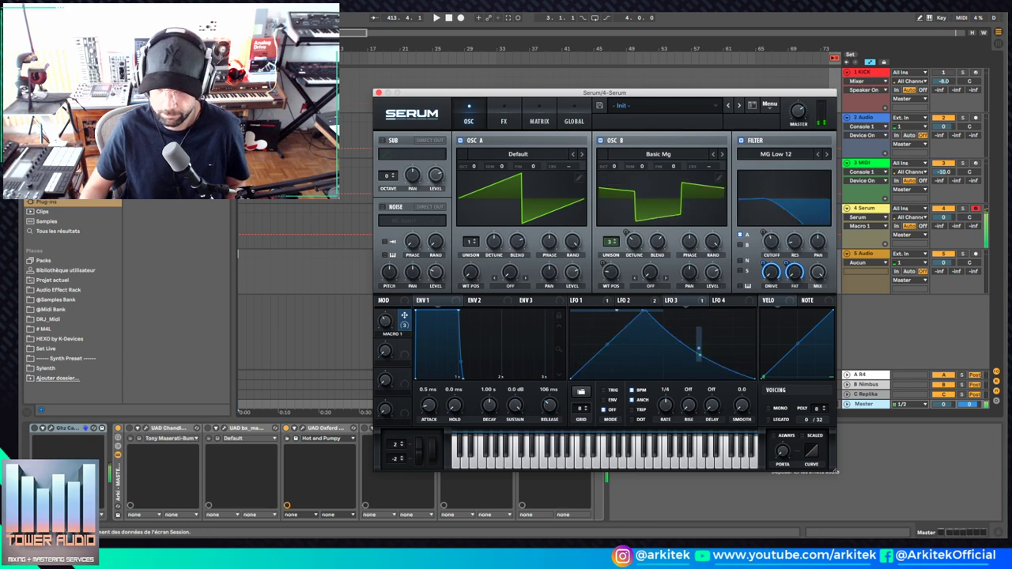
Step: Reset the patch with Init Preset, and enable the Reverb and Distortion effects
click(504, 121)
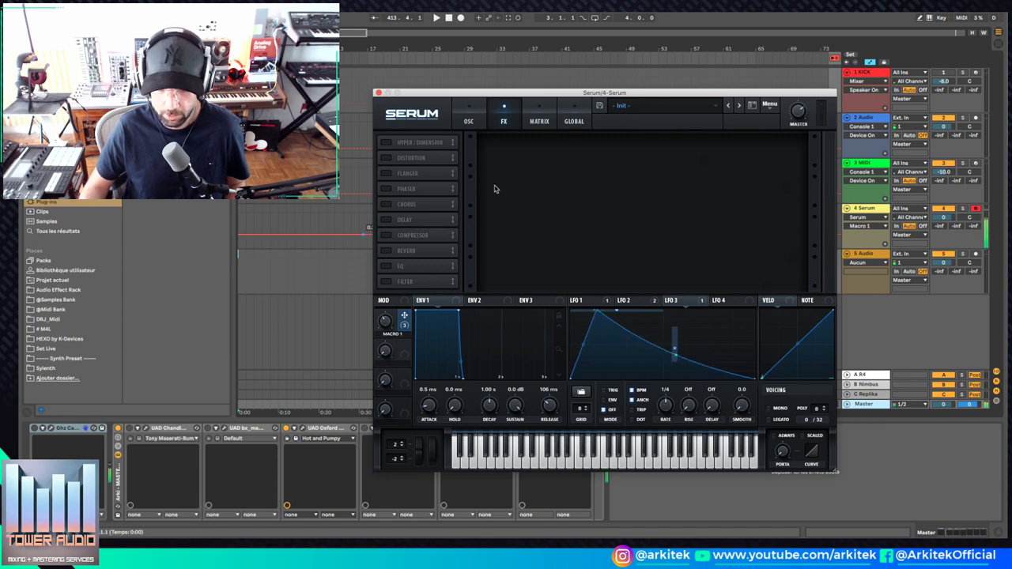
click(771, 109)
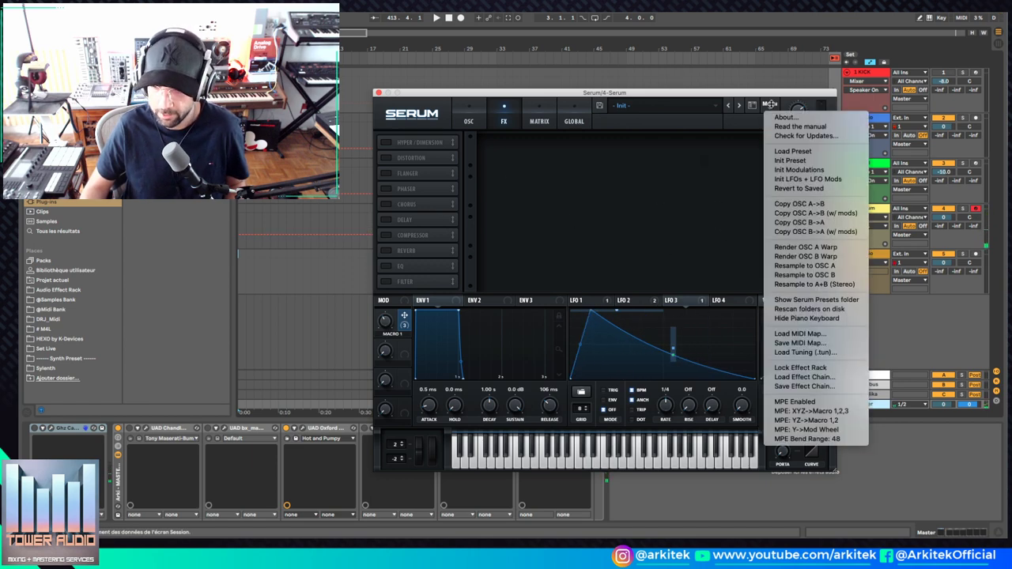
click(804, 161)
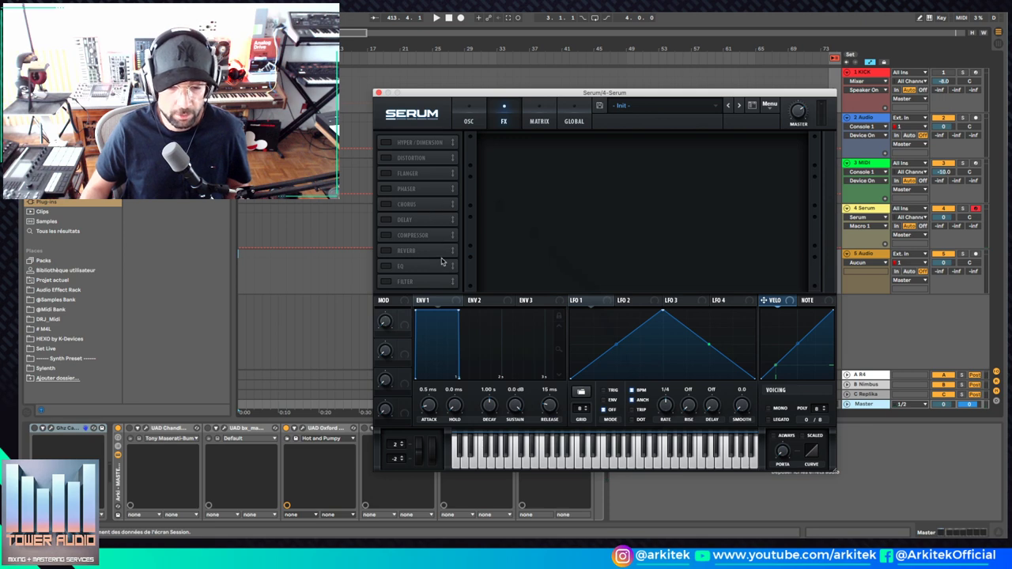
click(415, 251)
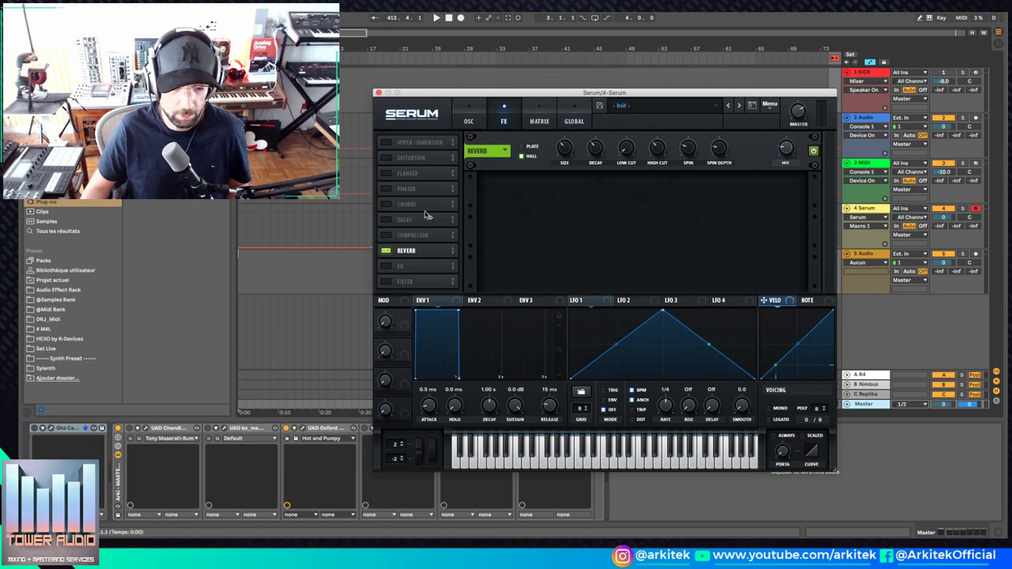
click(385, 158)
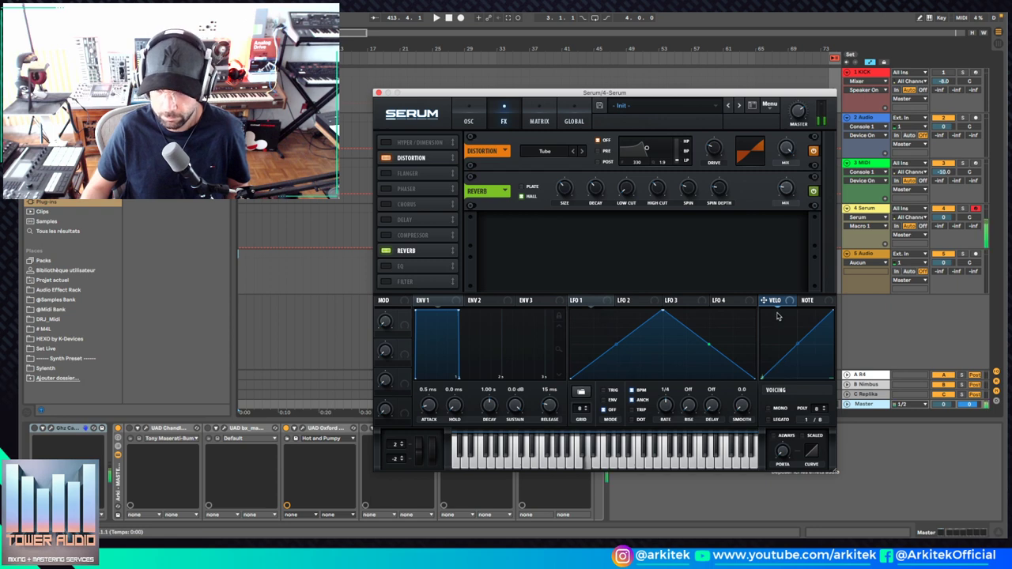
Step: Enable oscillator B and set its unison to 3 voices
click(466, 123)
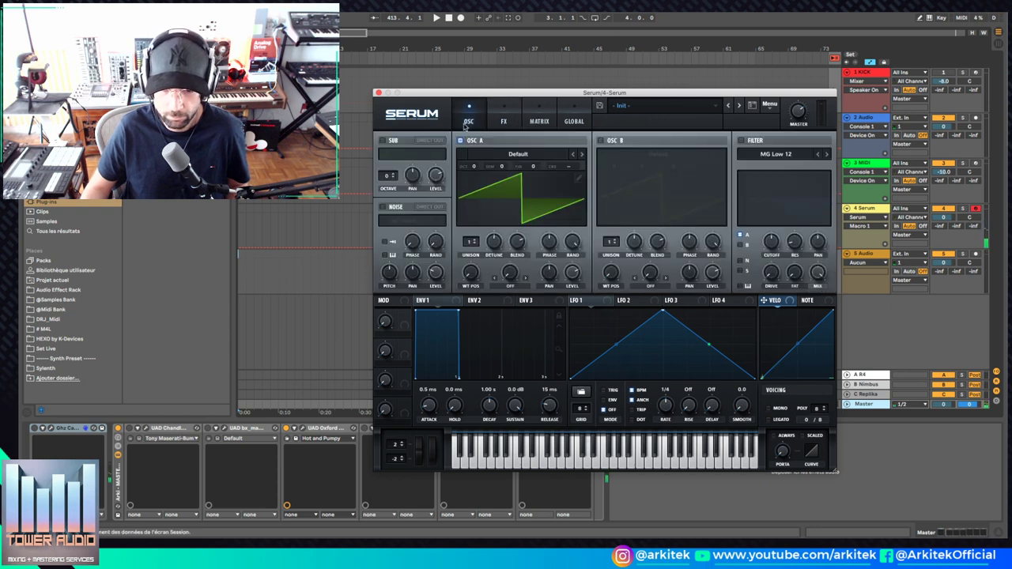
click(598, 141)
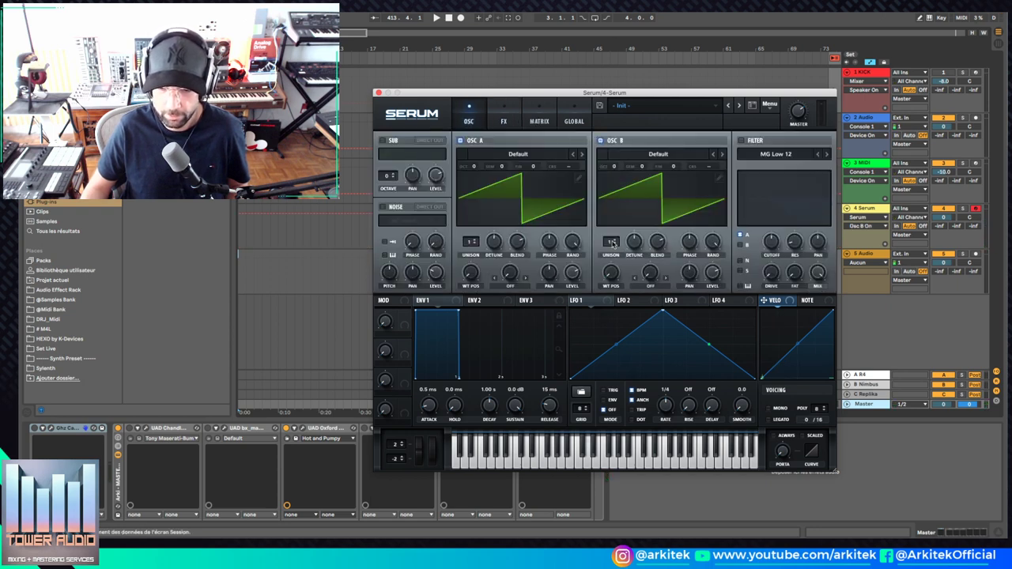
drag(613, 243, 634, 270)
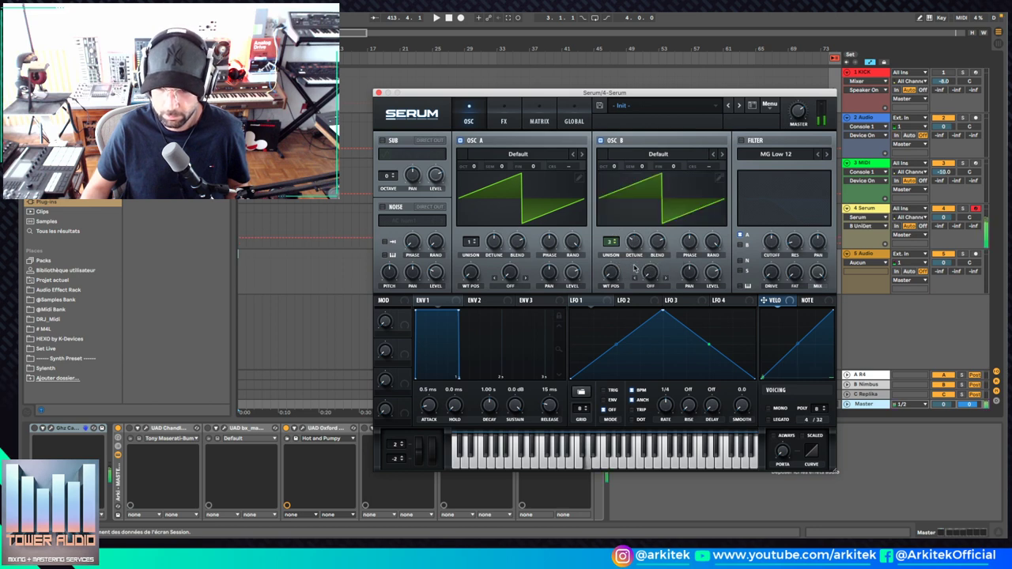
Step: Set the Distortion mix to 0%, and sweep the Reverb mix down and back up
click(504, 122)
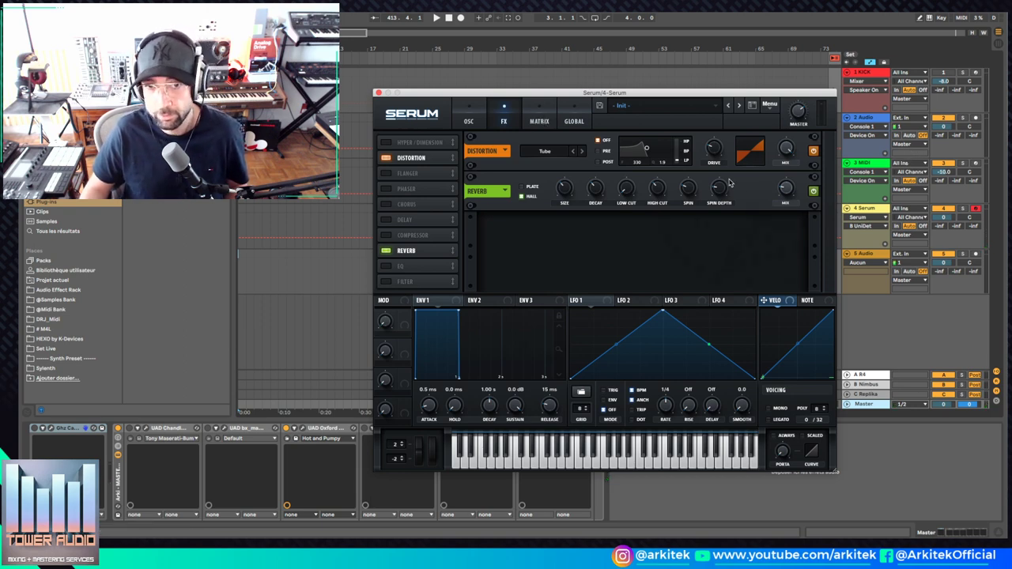
click(785, 155)
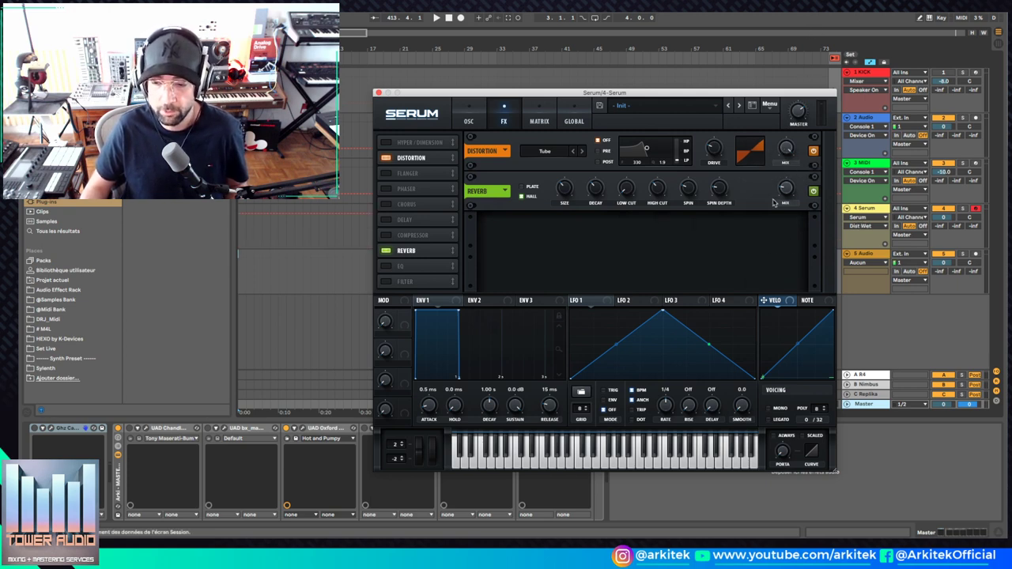
drag(784, 188, 797, 306)
drag(786, 146, 794, 354)
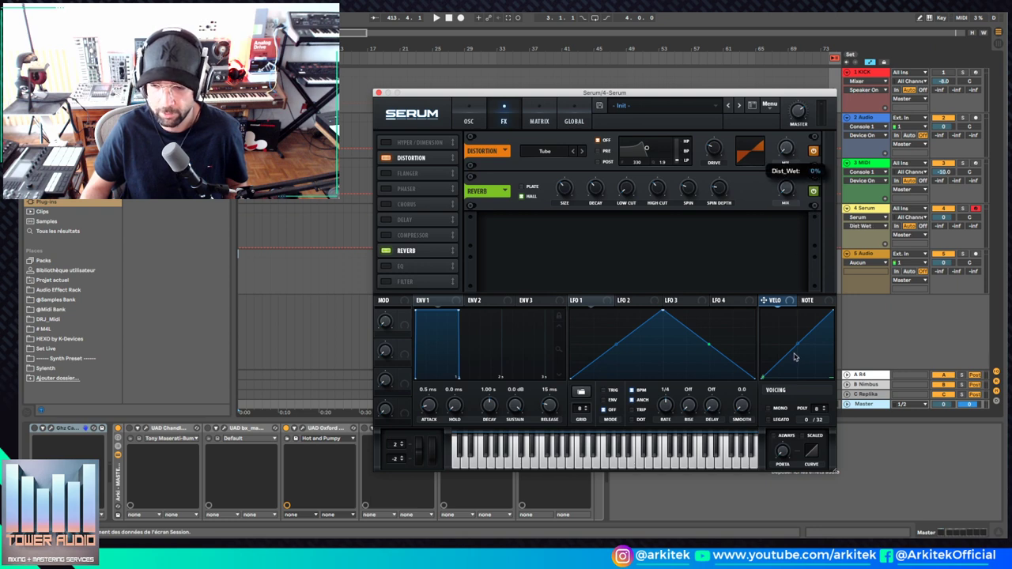
click(788, 187)
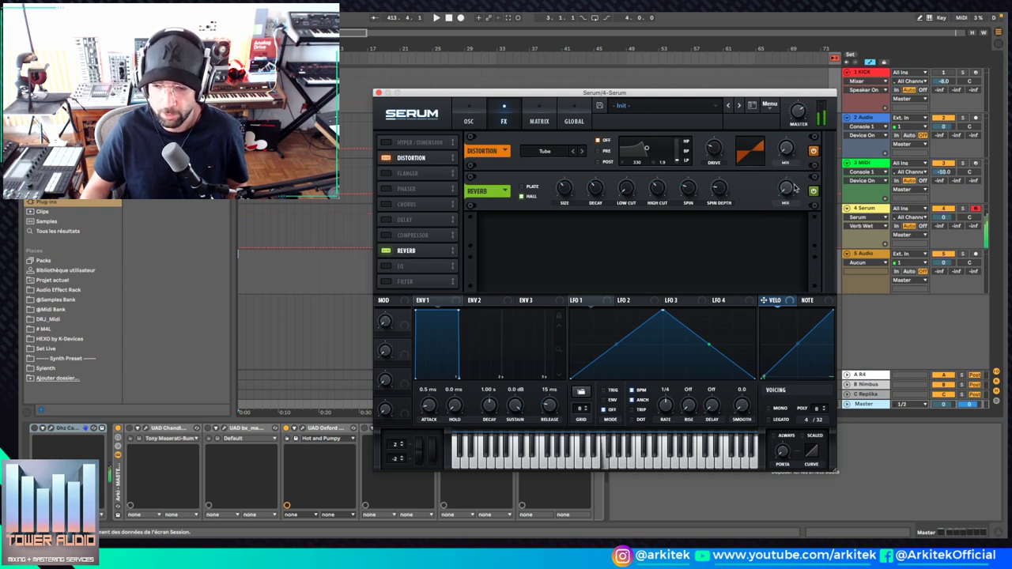
drag(789, 189, 790, 87)
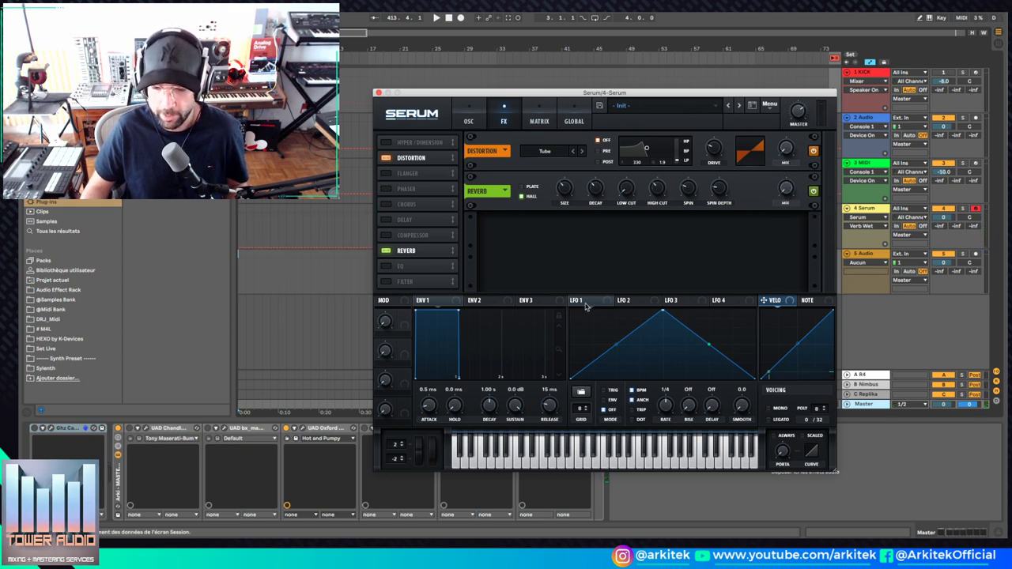
Step: Try modulating the Reverb mix with LFO 1, and remove all its modulators
drag(587, 307, 778, 148)
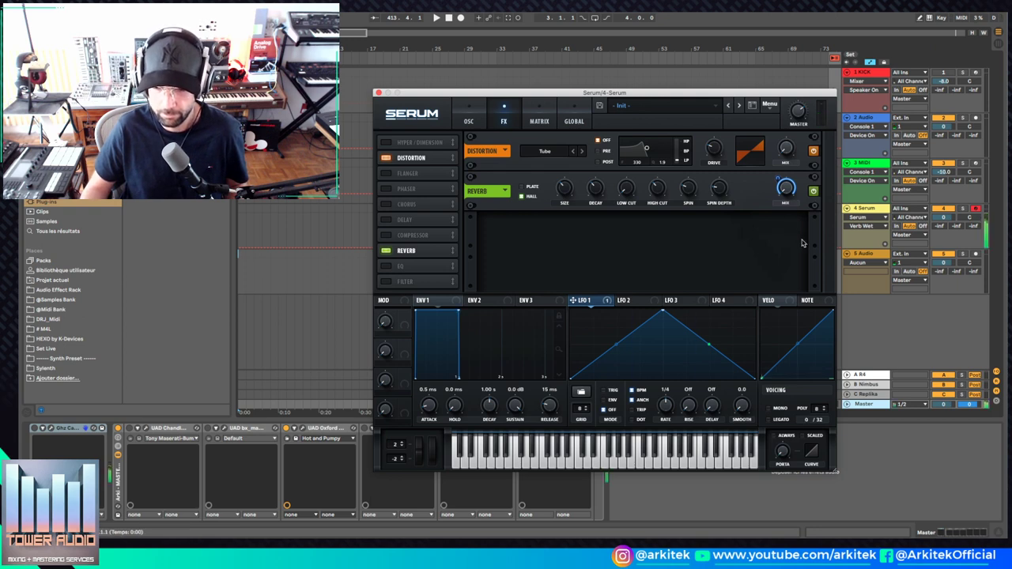
right_click(779, 182)
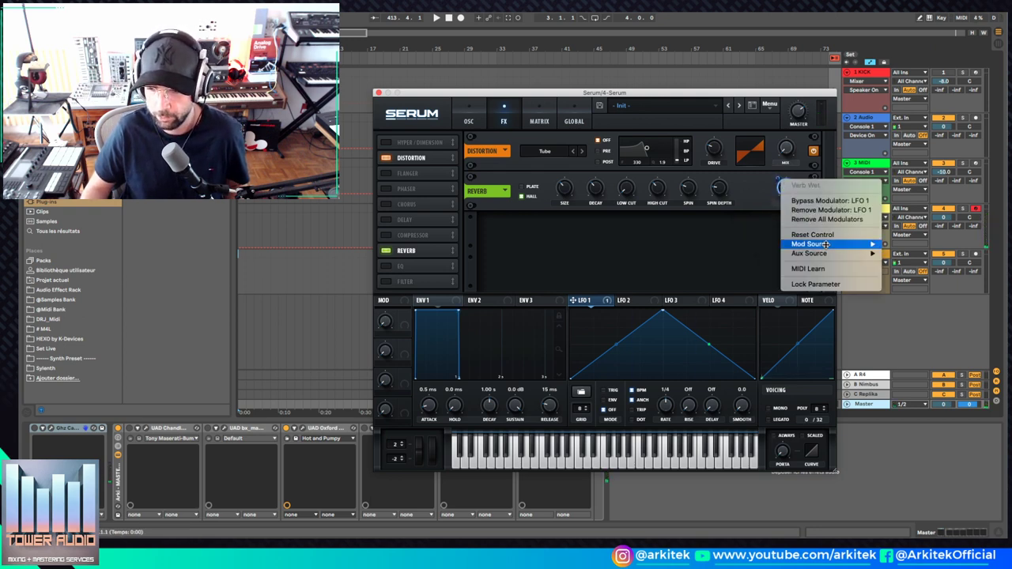
click(827, 219)
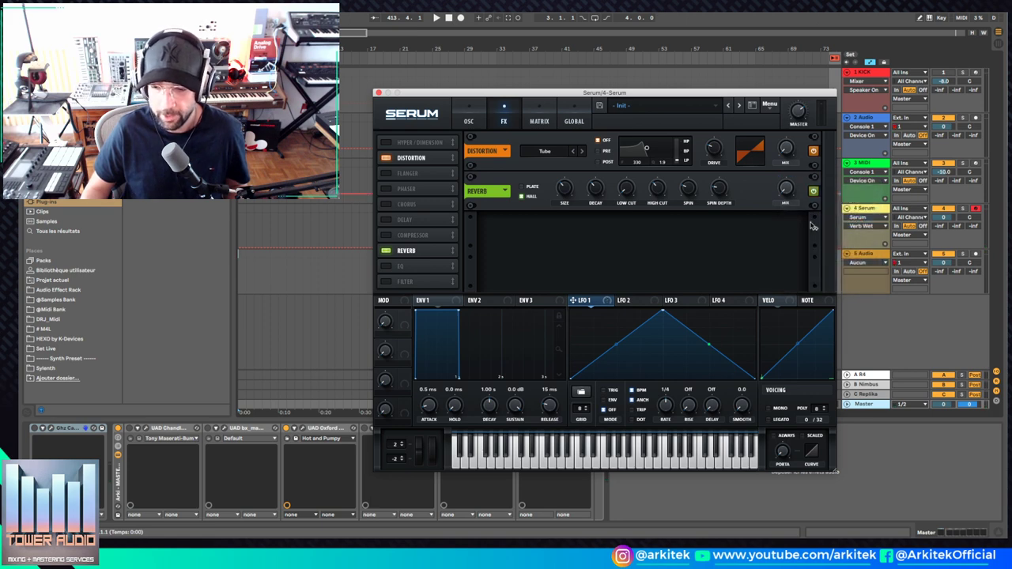
Step: Switch the Reverb's Mix control to Level and modulate it with LFO 1
drag(792, 186, 798, 148)
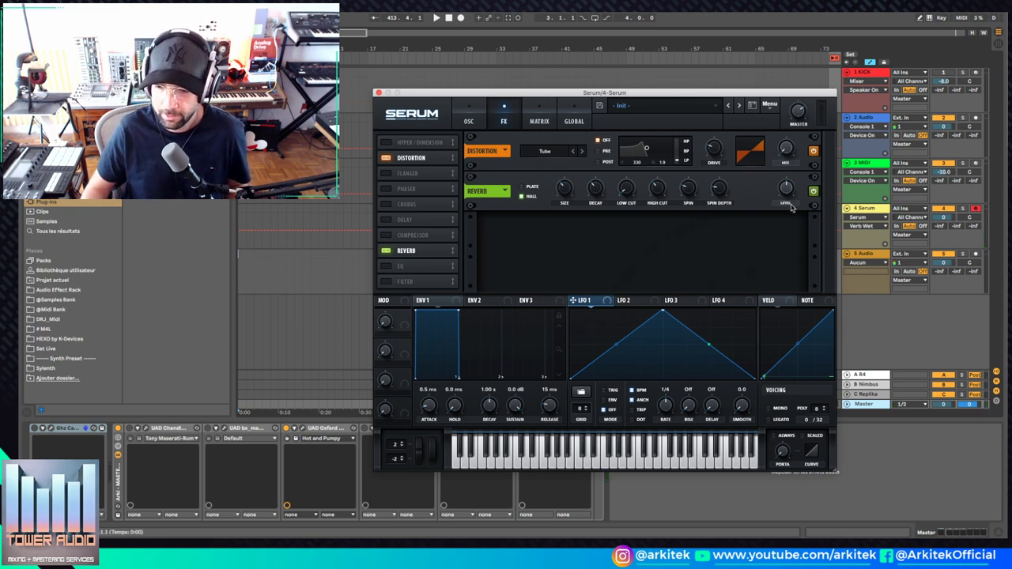
drag(603, 301, 775, 199)
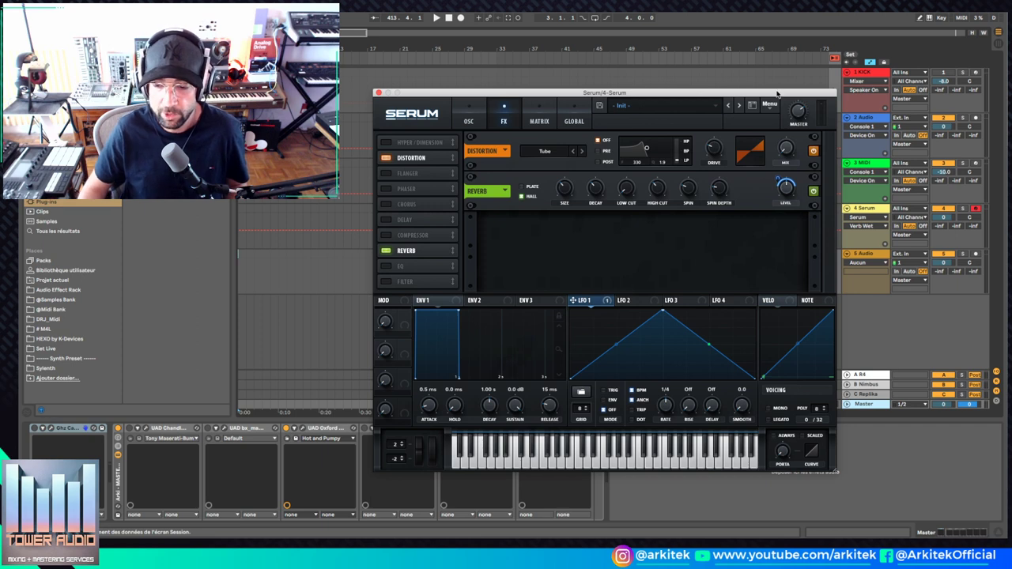
mouse_move(781, 184)
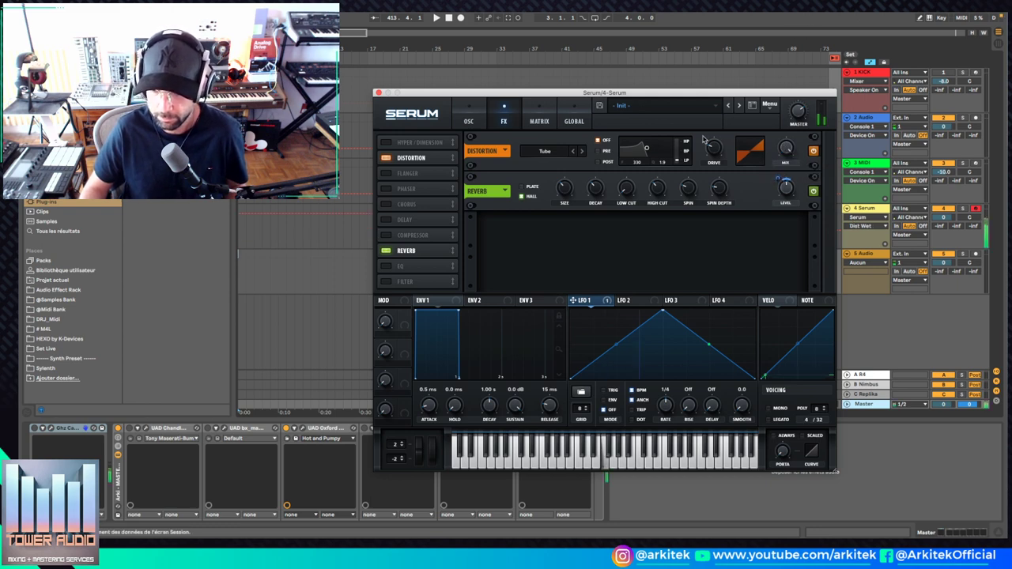
Step: Raise the Distortion's drive and filter frequency, and set its mix to 100%
drag(720, 151, 735, 102)
drag(647, 148, 662, 140)
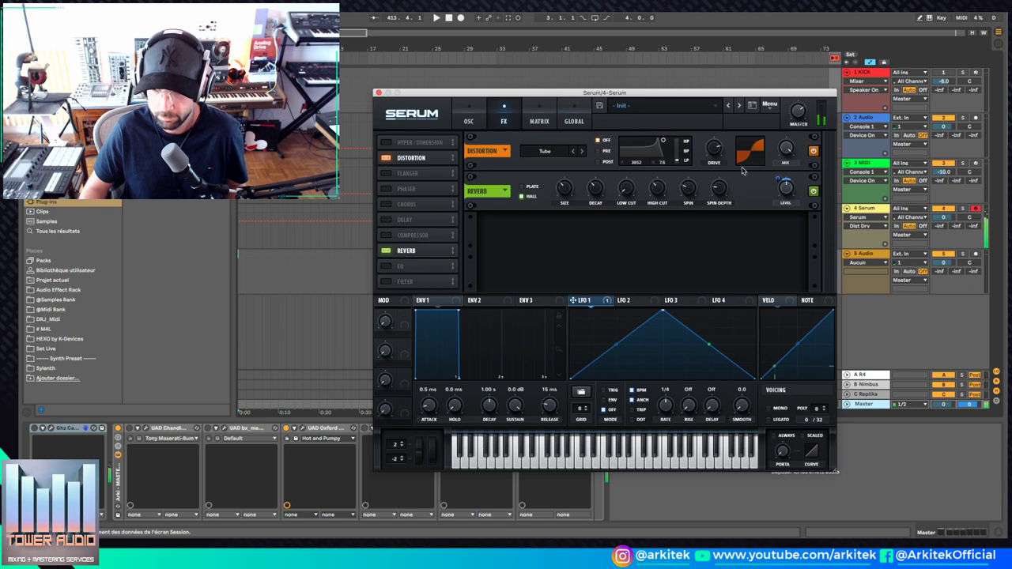
click(787, 152)
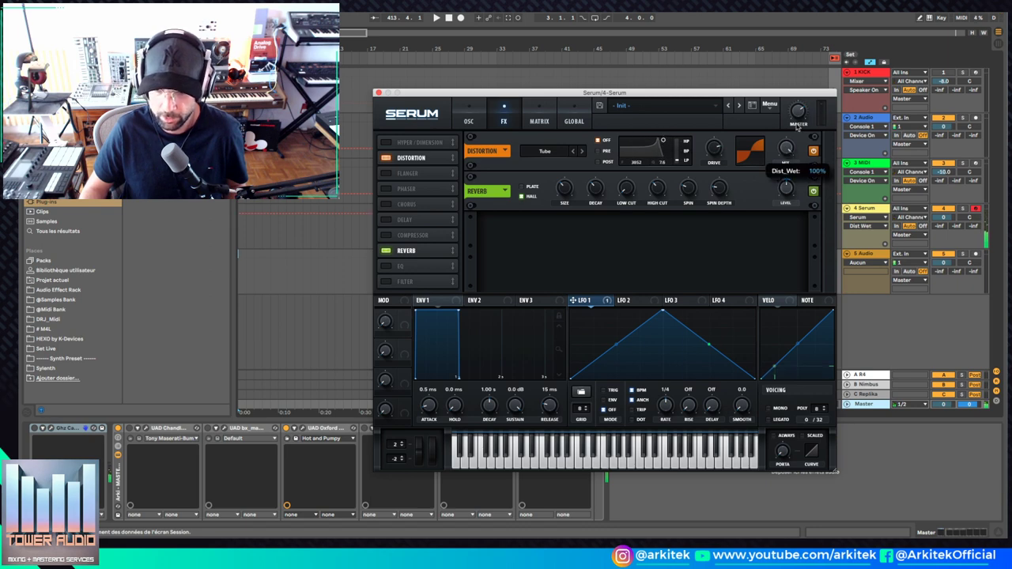
Step: Try HardClip, settle on the Diode 1 distortion type, and place its filter Pre at frequency 1420 with resonance 4.1
click(582, 153)
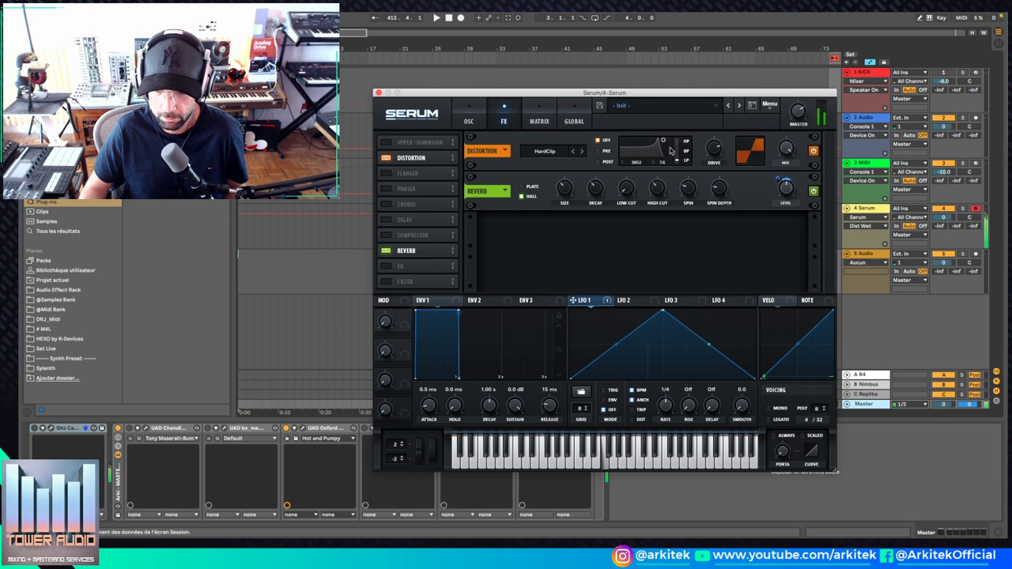
mouse_move(664, 141)
mouse_down()
mouse_move(634, 141)
mouse_move(654, 143)
mouse_up()
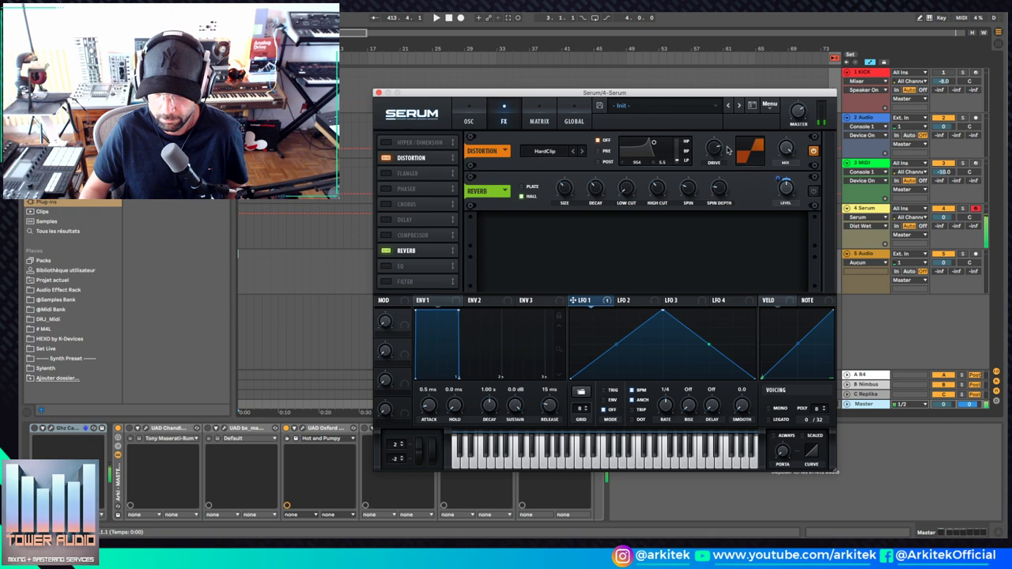
click(582, 153)
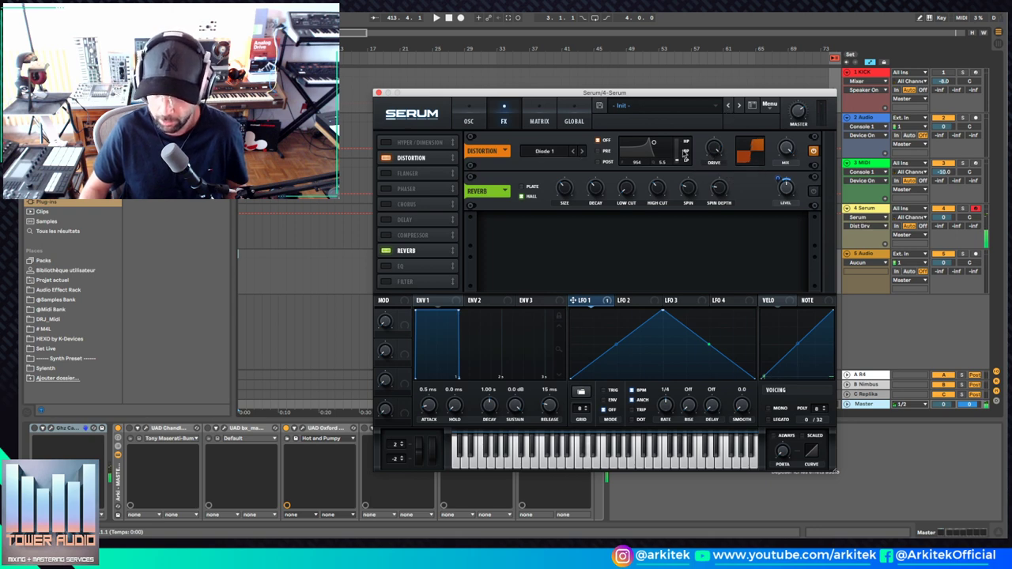
drag(652, 144, 651, 146)
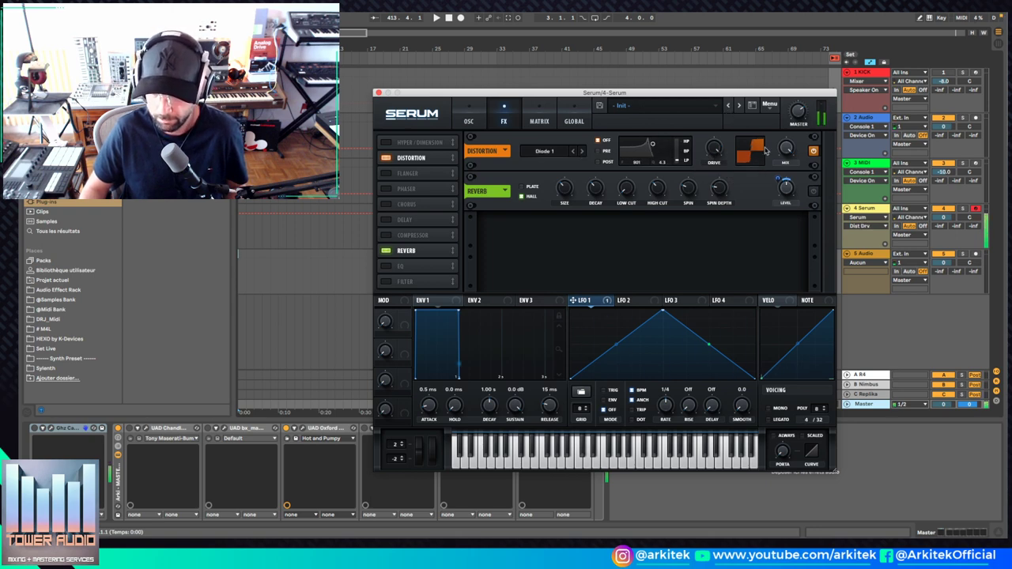
click(599, 152)
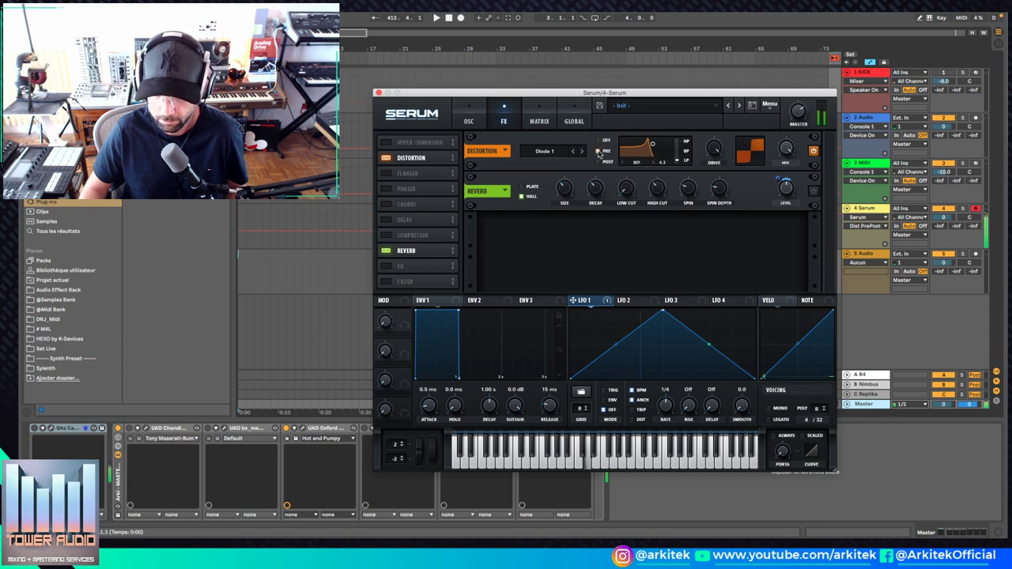
drag(657, 150, 660, 148)
Step: Sweep the Distortion mix down and back up, and switch the control from Mix to Level
drag(786, 147, 750, 262)
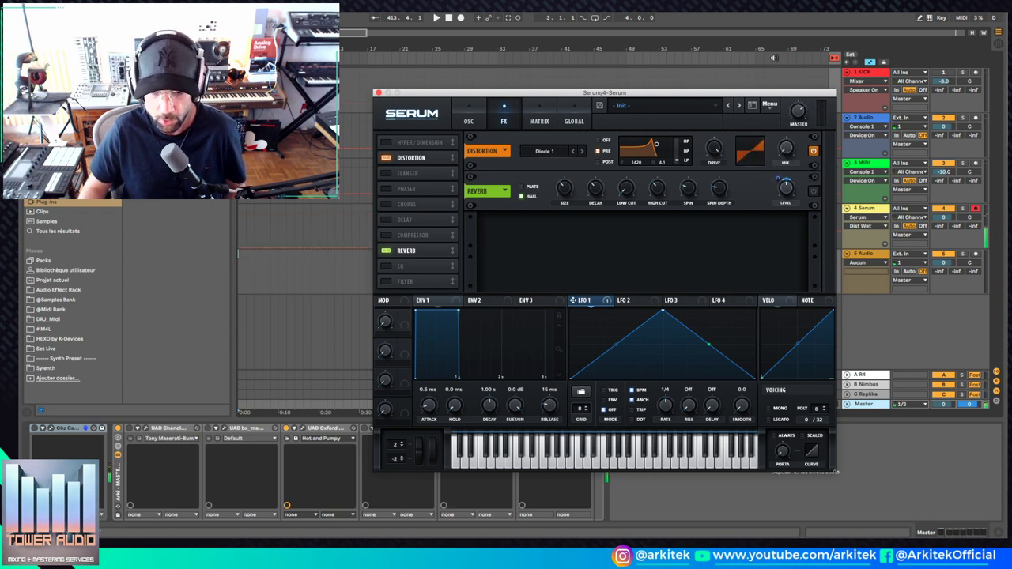
drag(787, 152, 787, 31)
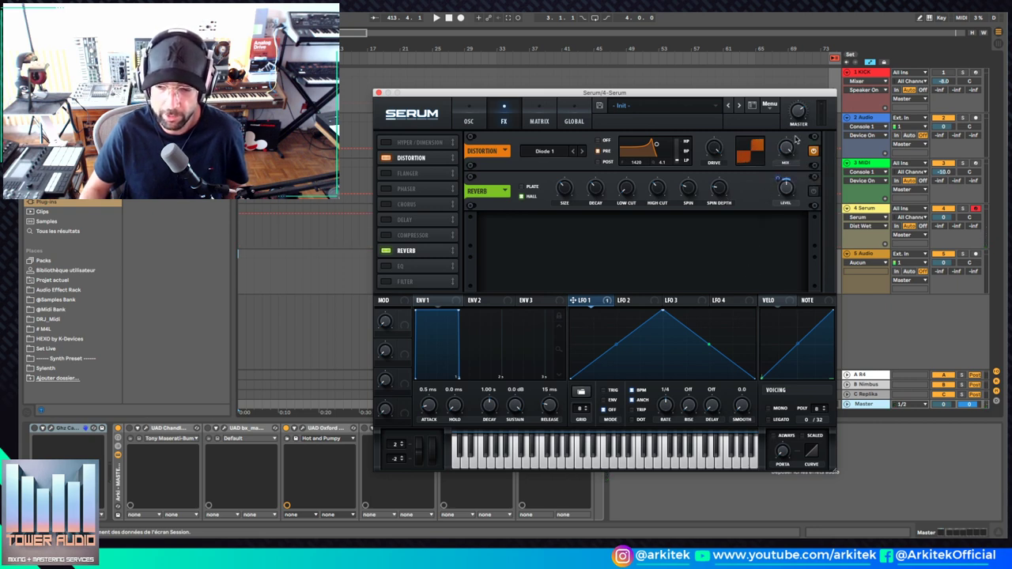
drag(796, 140, 787, 179)
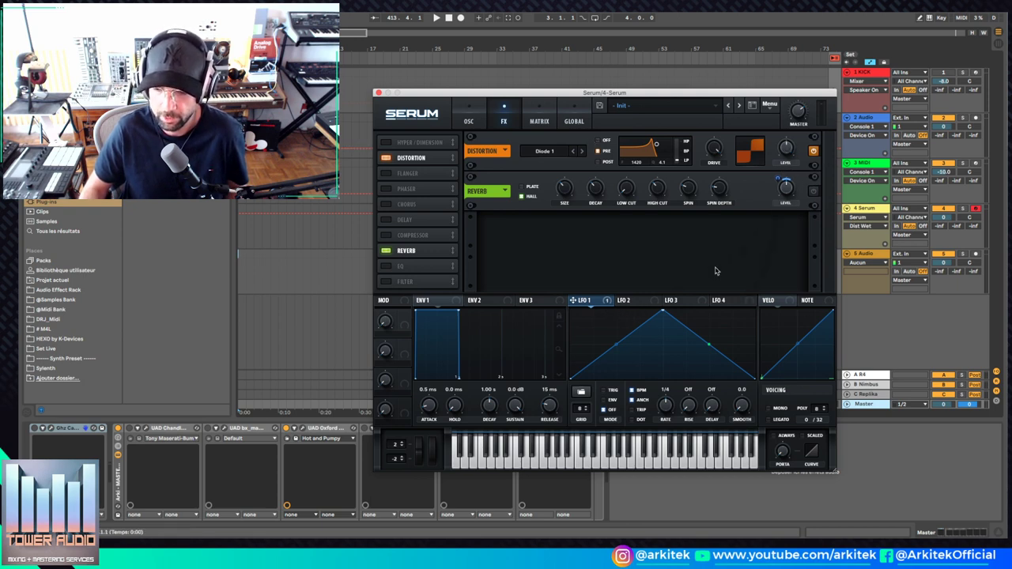
Step: Assign LFO 2 to the Distortion level and adjust the modulated control
click(646, 304)
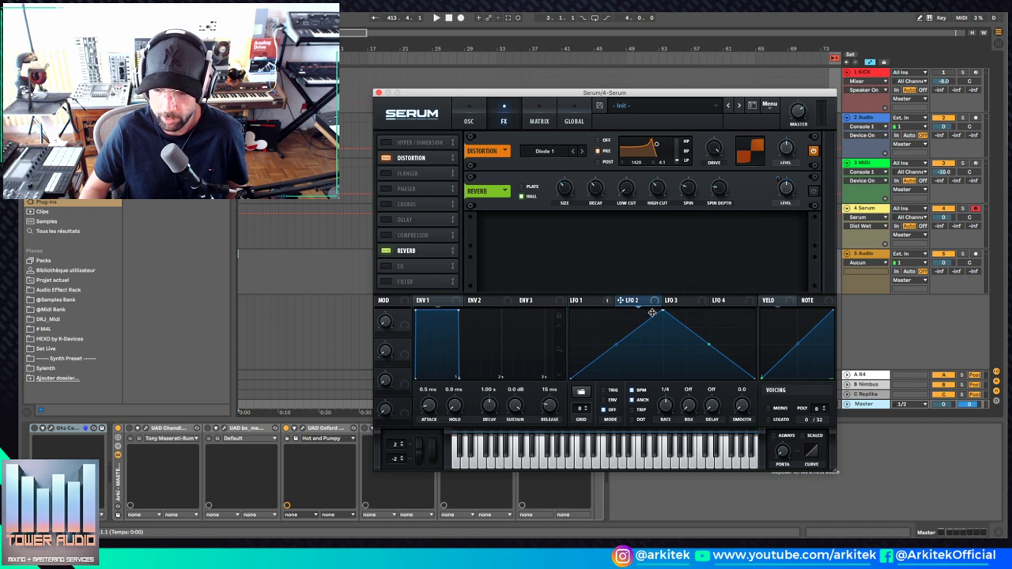
drag(638, 303, 788, 150)
mouse_move(777, 144)
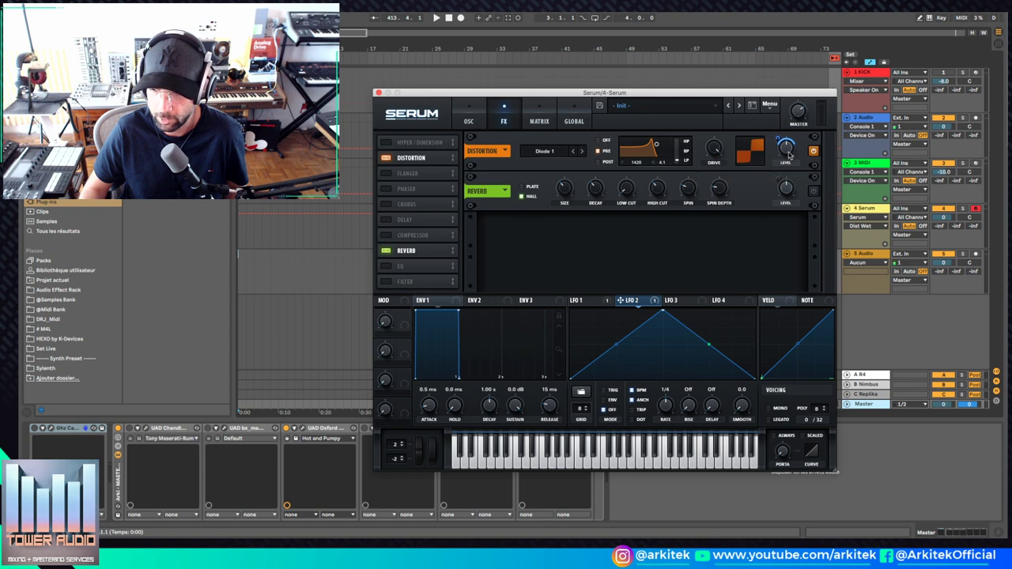
drag(789, 150, 794, 145)
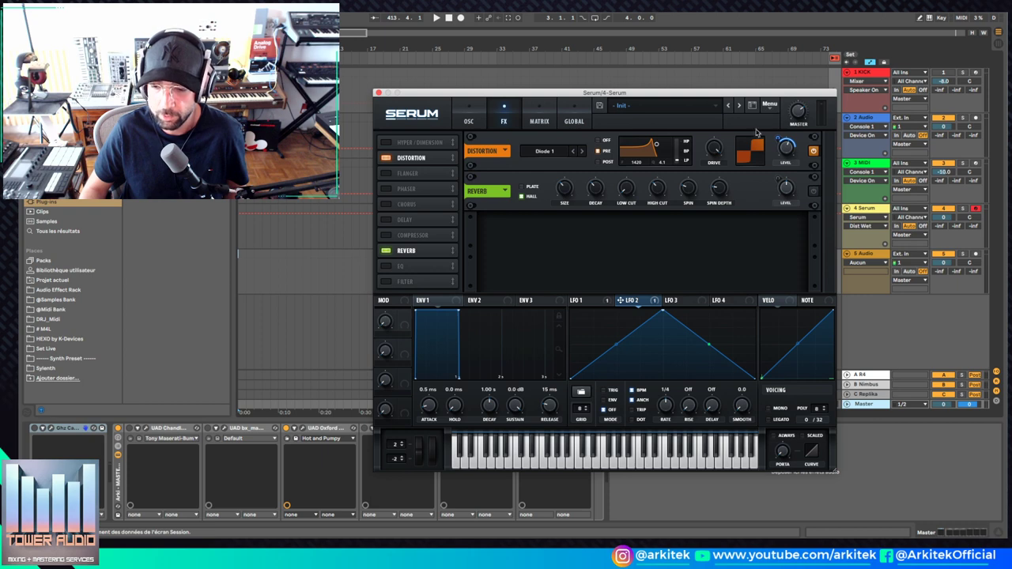
Step: Move LFO 1's peak near the start of its cycle, and move LFO 2's peak later with its falling segment bent inward
click(583, 301)
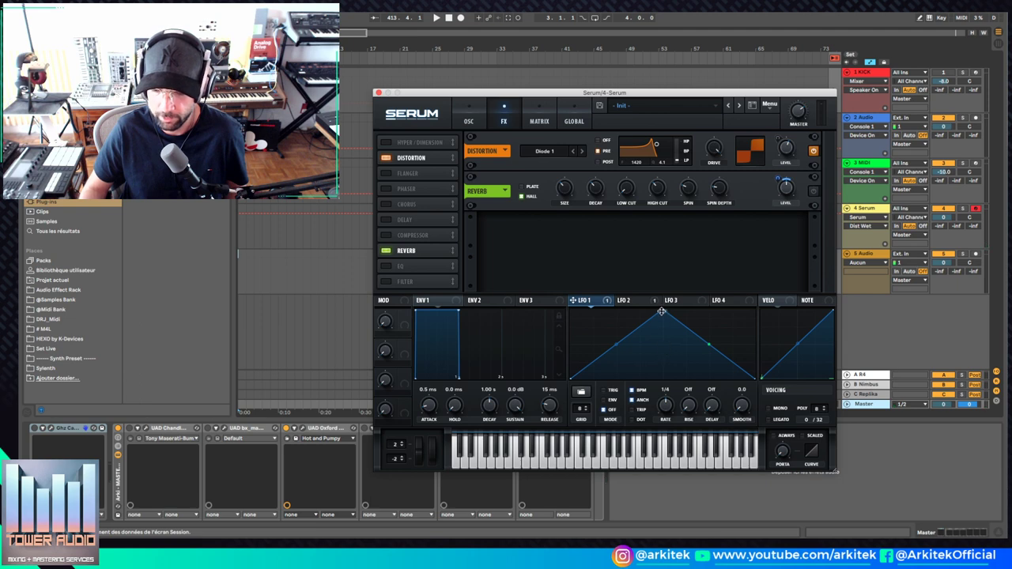
drag(661, 311, 593, 311)
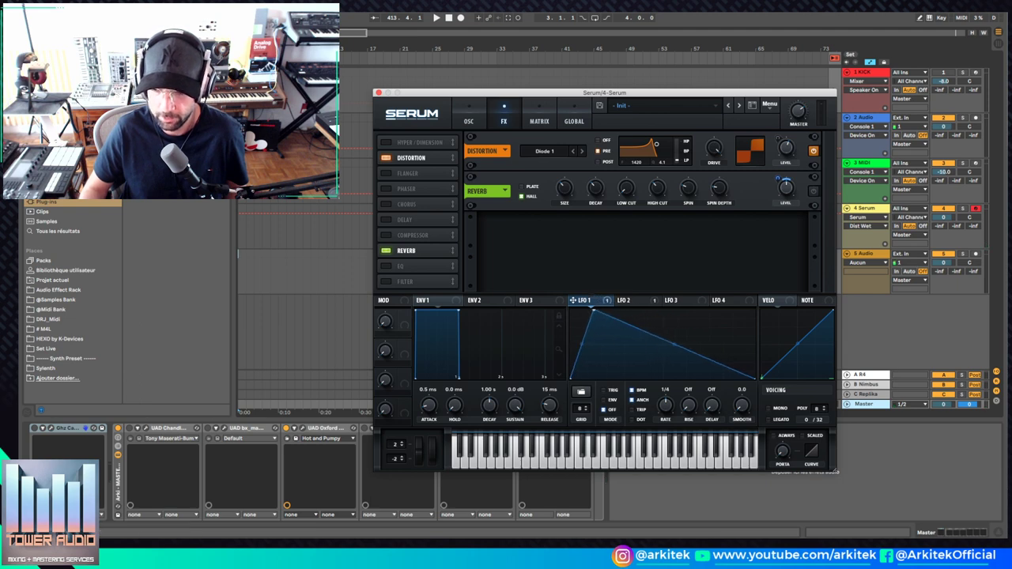
click(636, 301)
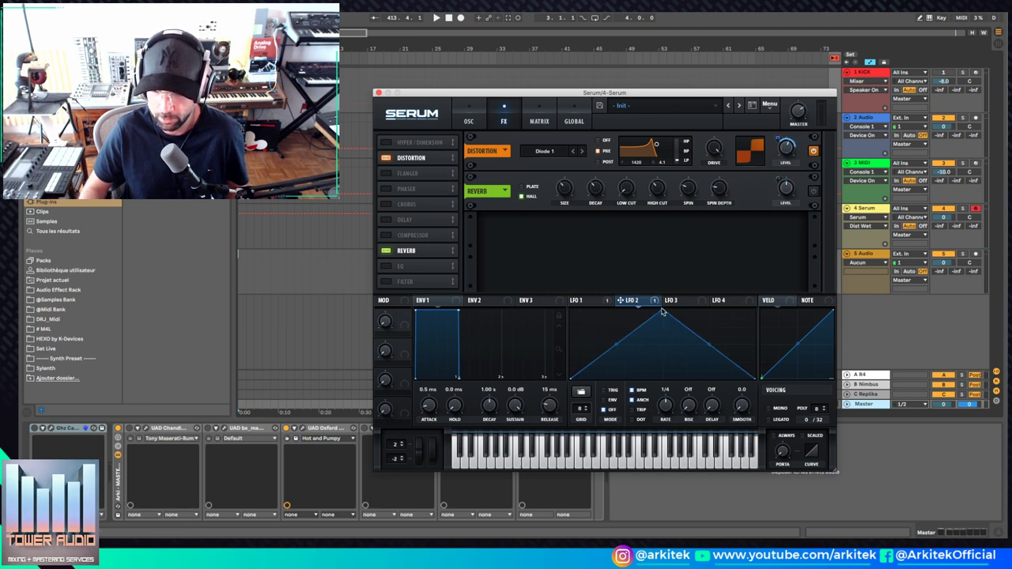
drag(664, 311, 717, 311)
drag(735, 346, 734, 358)
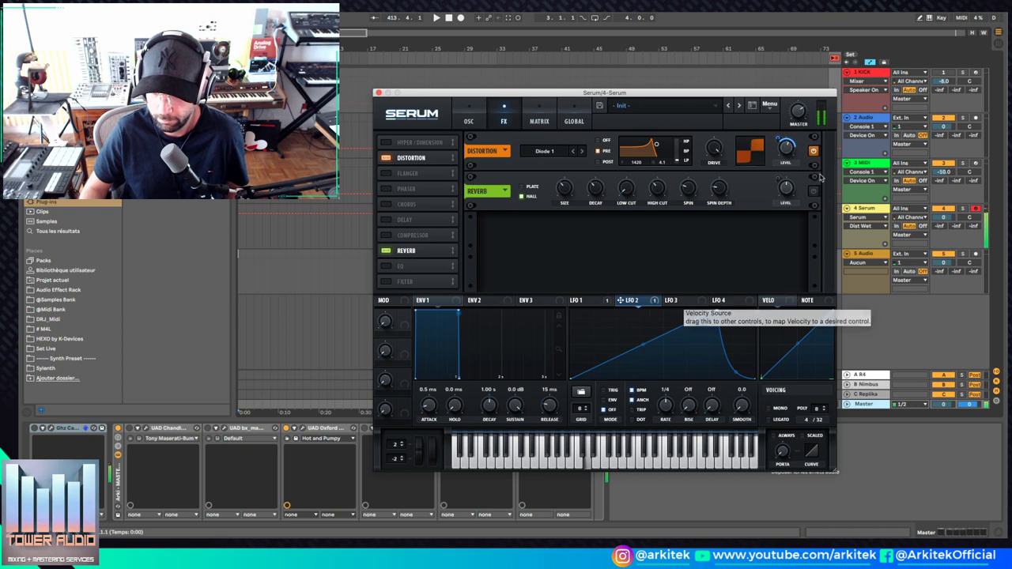
Step: Readjust the Distortion level under LFO 2's modulation
drag(787, 147, 789, 88)
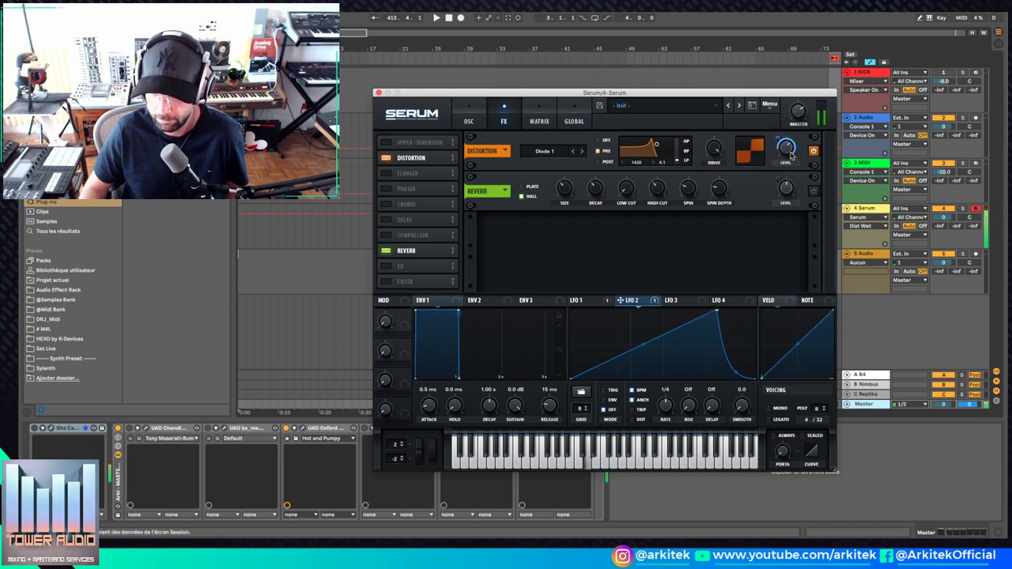
drag(786, 152, 786, 167)
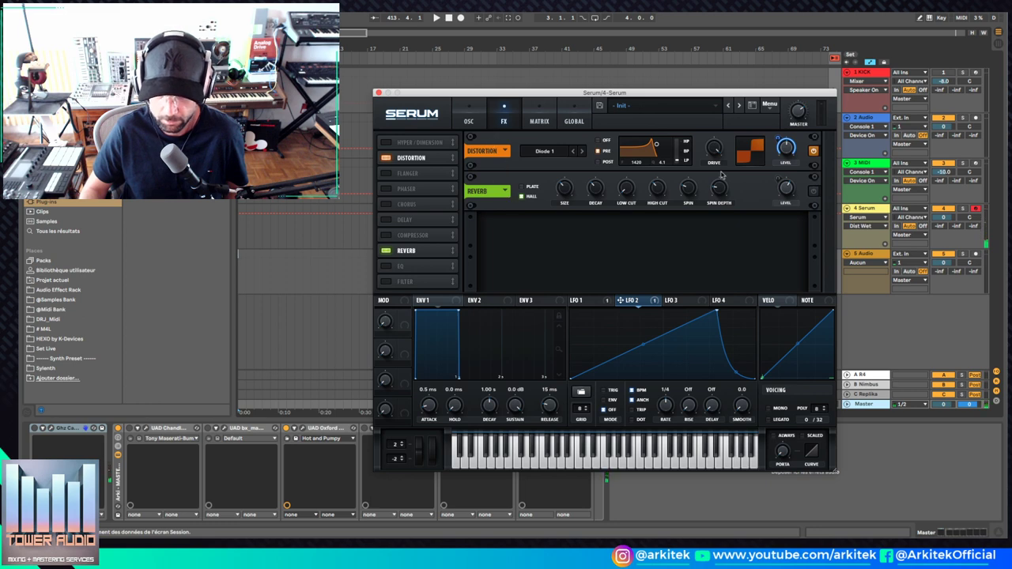
Step: Turn the Reverb back on while trying the Distortion after it, and return the Distortion ahead of the Reverb
drag(424, 161, 419, 251)
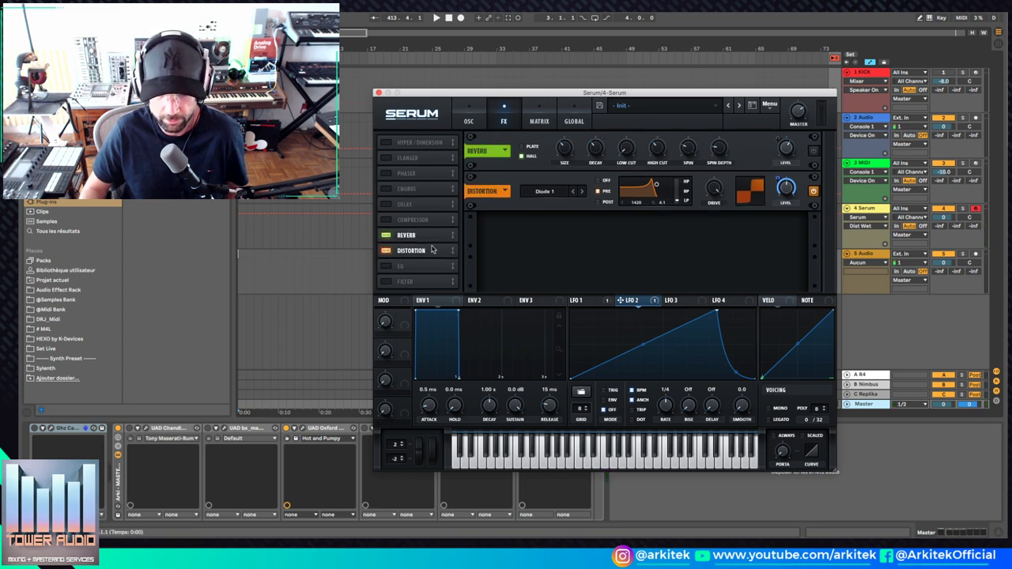
click(813, 151)
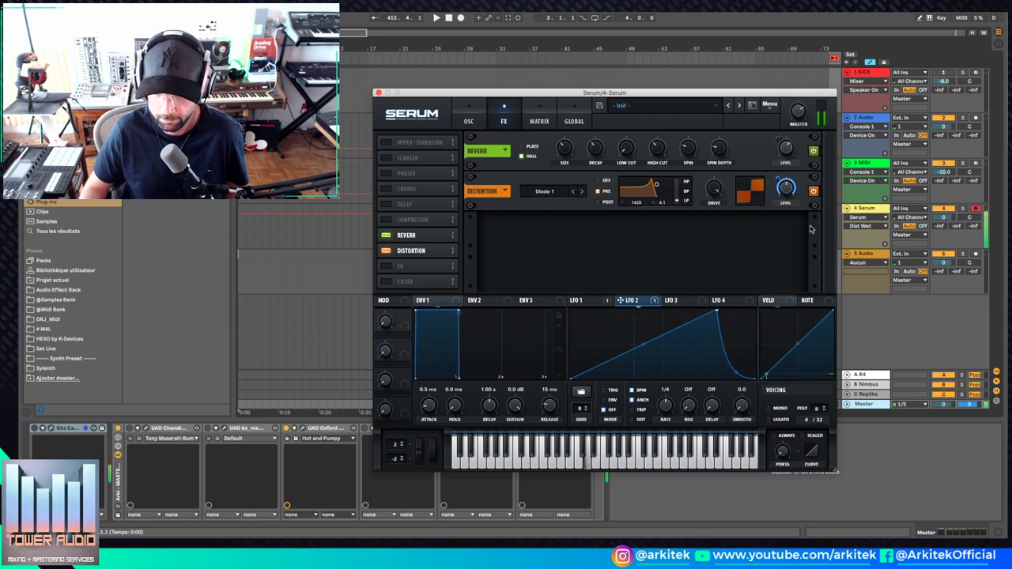
drag(423, 251, 423, 234)
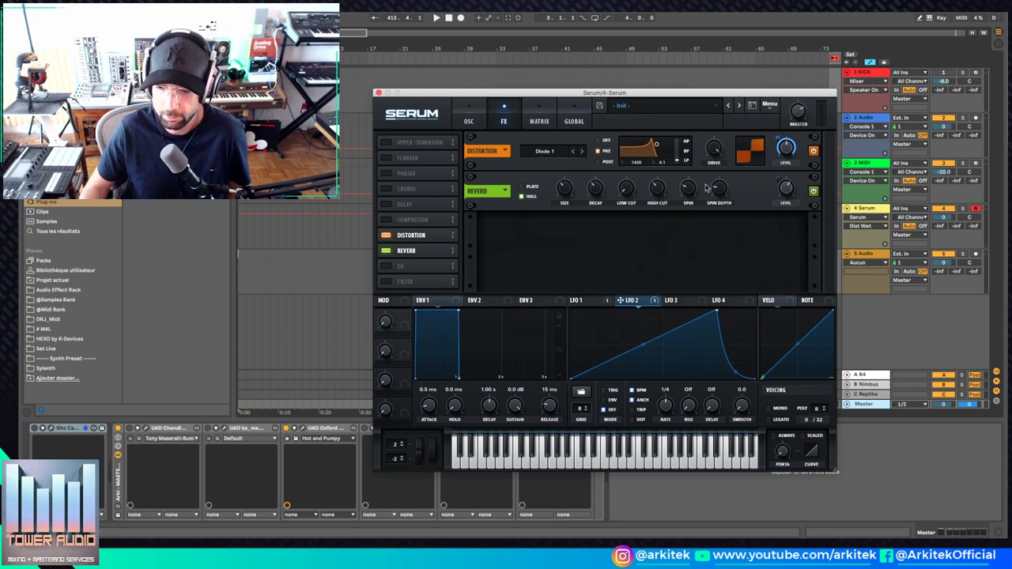
Step: Try modulating the curve of LFO 2's rising segment through LFO Bus 1, and remove the modulation
right_click(644, 345)
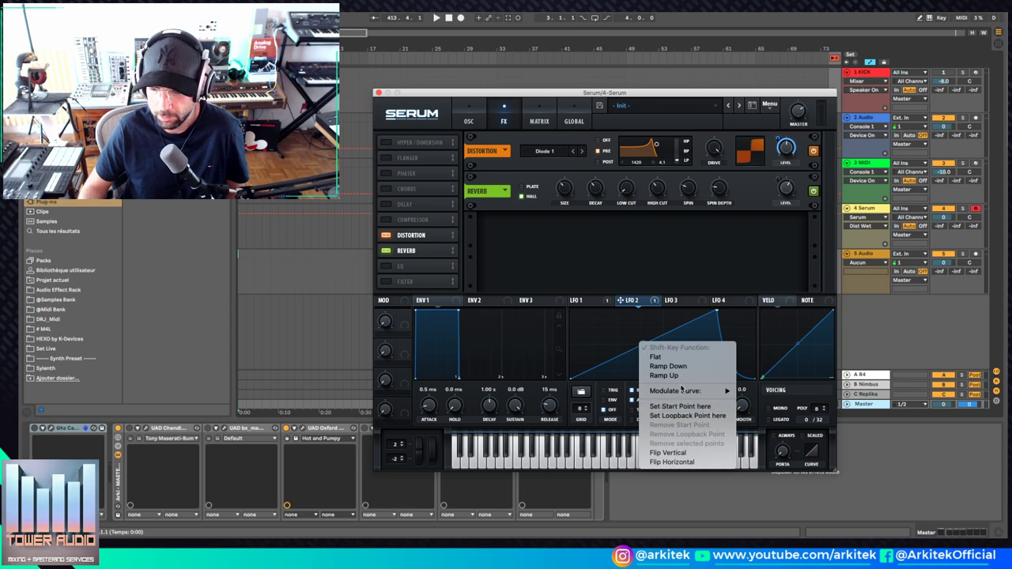
mouse_move(680, 391)
mouse_move(783, 391)
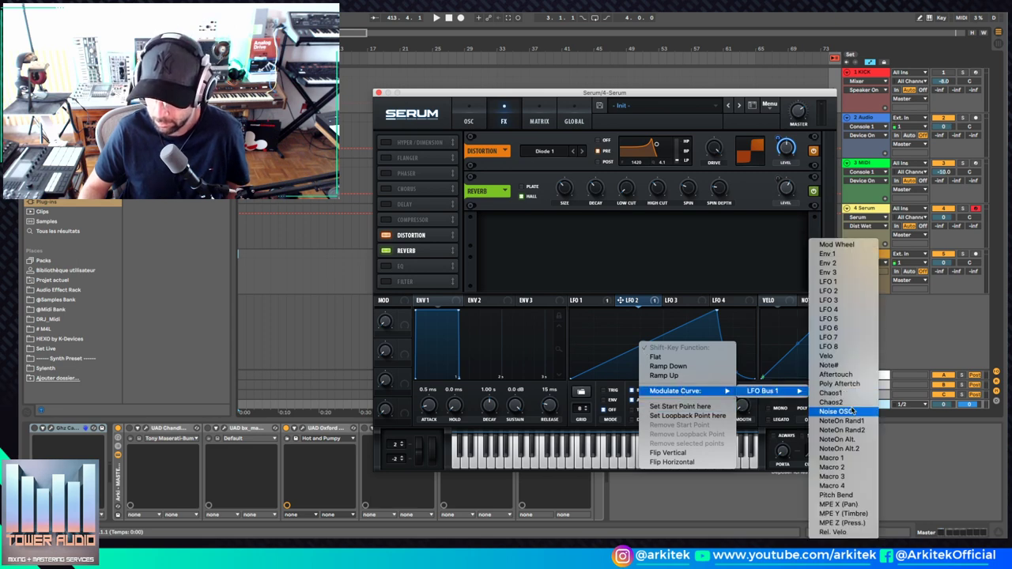
click(854, 411)
right_click(646, 345)
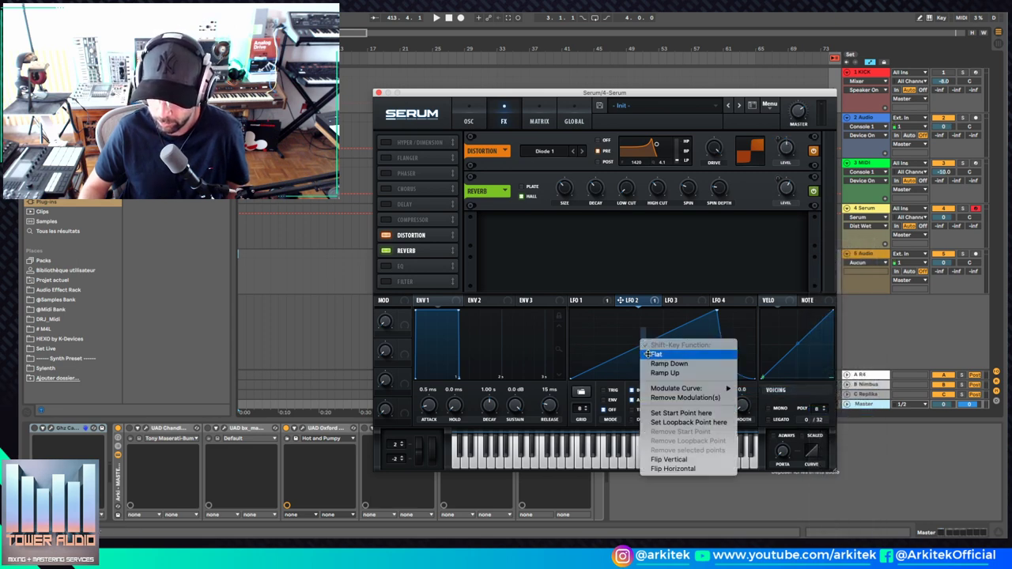
mouse_move(680, 389)
click(764, 388)
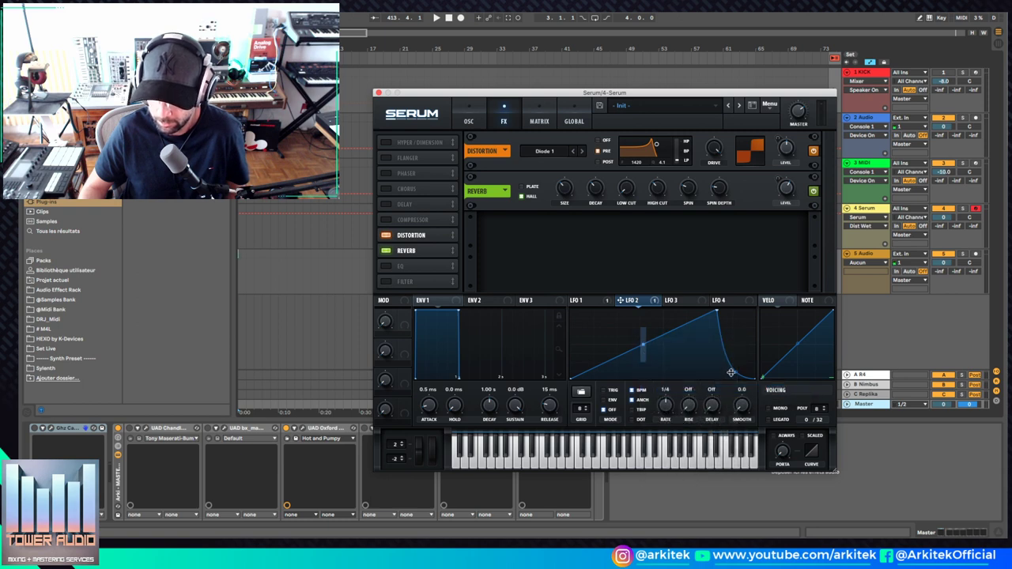
right_click(644, 344)
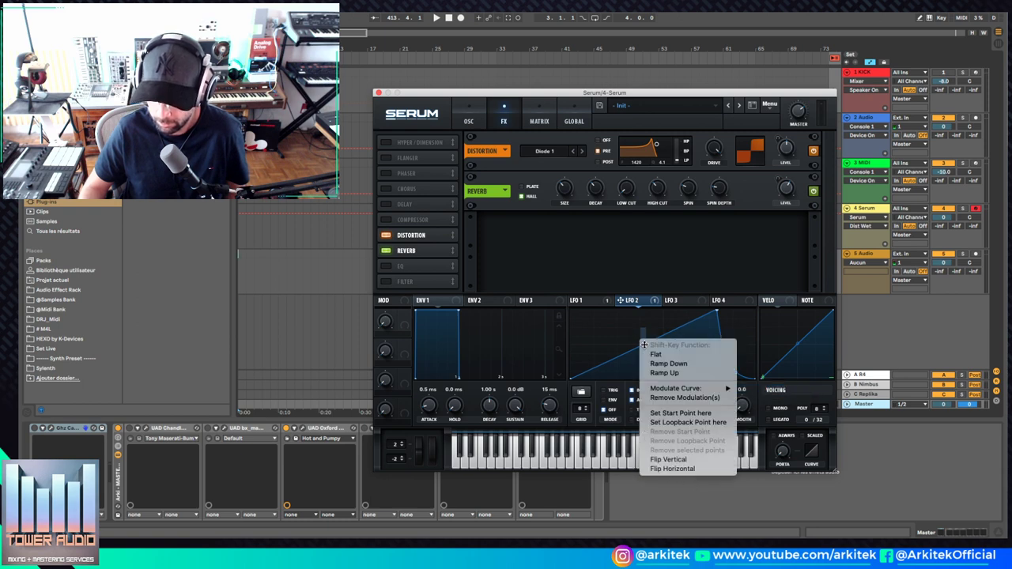
click(690, 398)
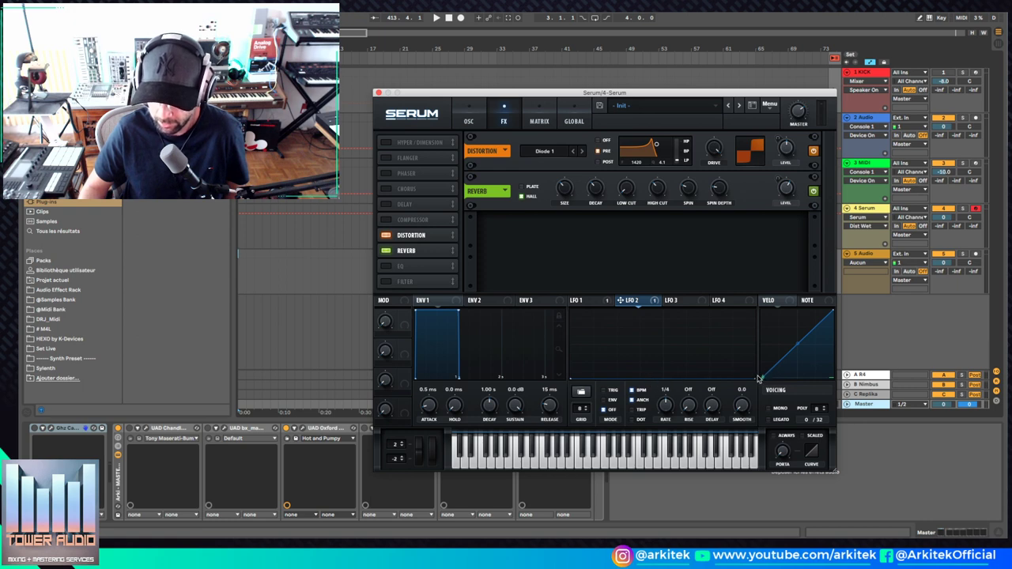
Step: Raise LFO 2's flat line slightly and add a point near its middle, pulled up into a peak
drag(756, 378, 755, 369)
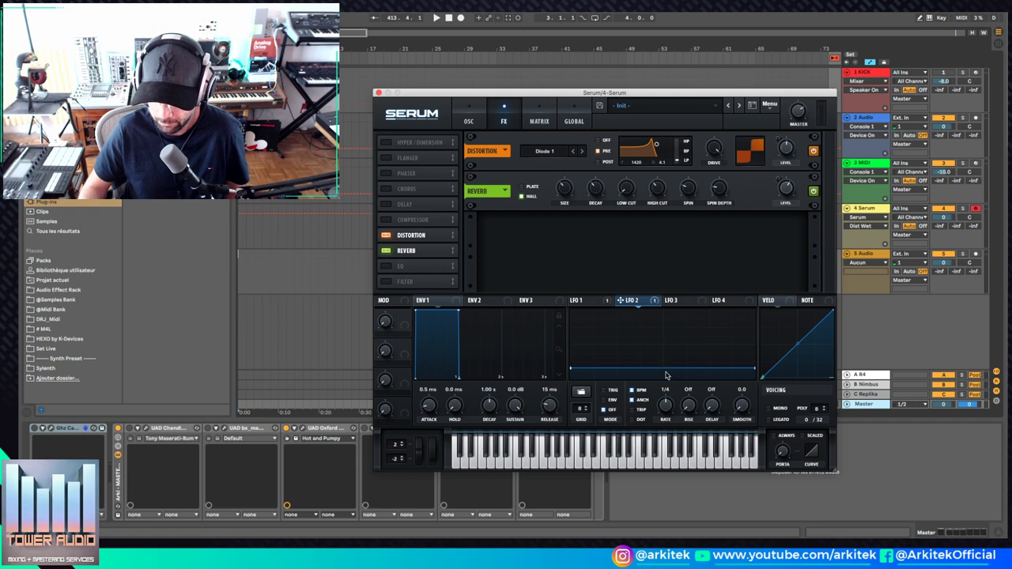
mouse_move(666, 371)
mouse_down()
mouse_move(672, 325)
mouse_move(664, 371)
mouse_up()
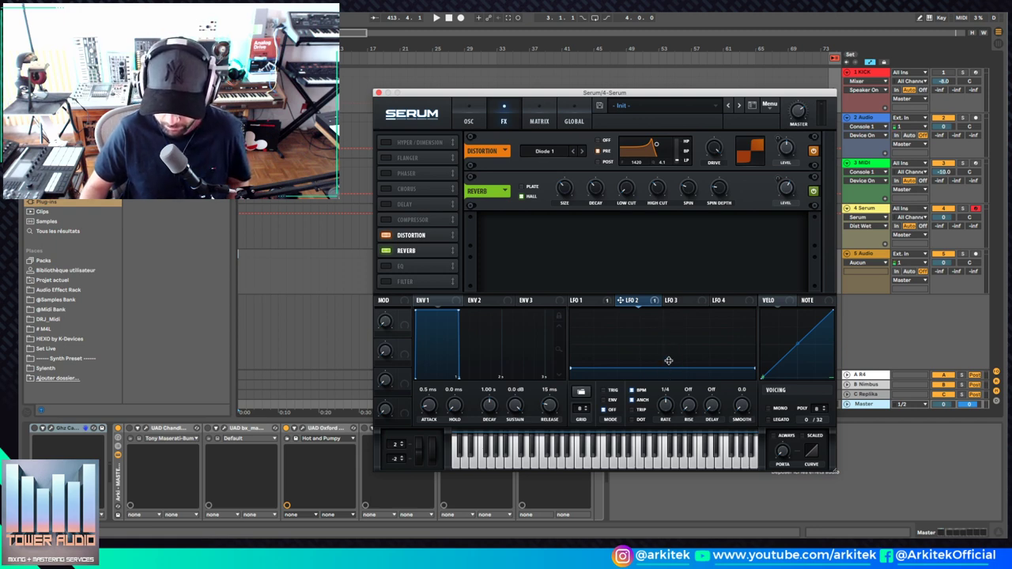
double_click(670, 370)
drag(670, 370, 660, 320)
Step: Modulate the vertical position of LFO 2's peak through LFO Bus 1 and move the peak later in the cycle
right_click(660, 319)
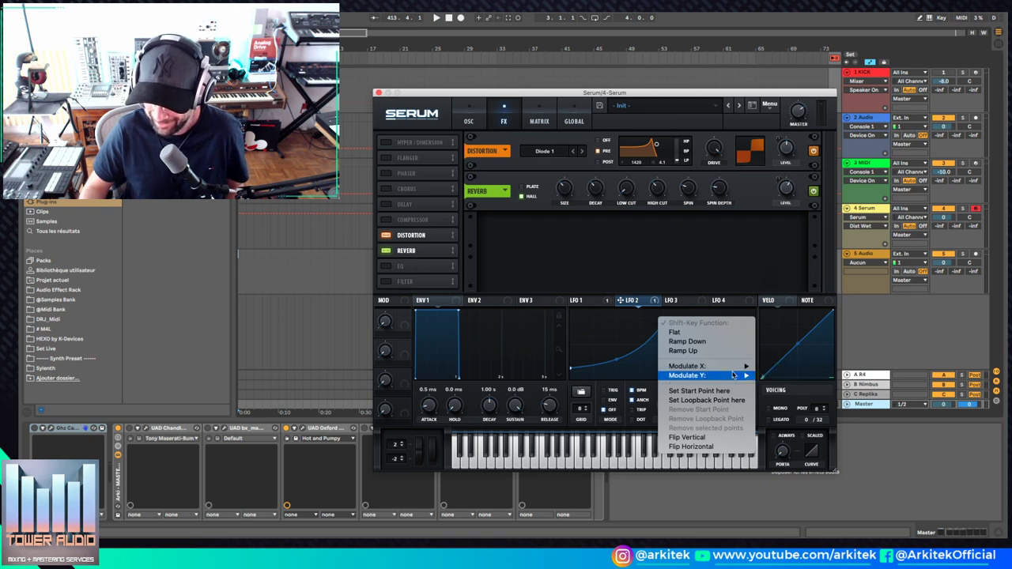
mouse_move(733, 374)
mouse_move(767, 376)
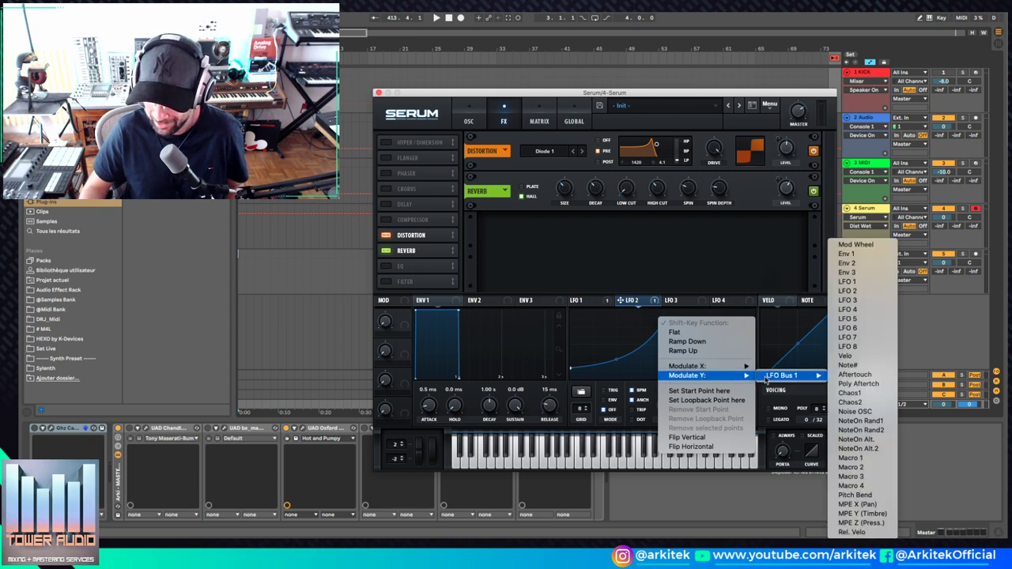
click(877, 384)
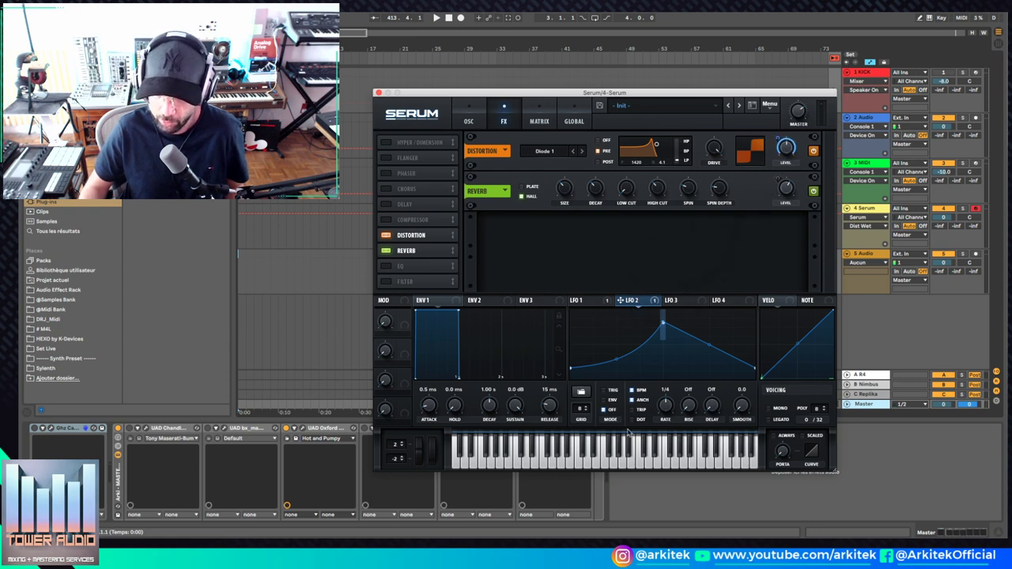
drag(661, 333, 693, 336)
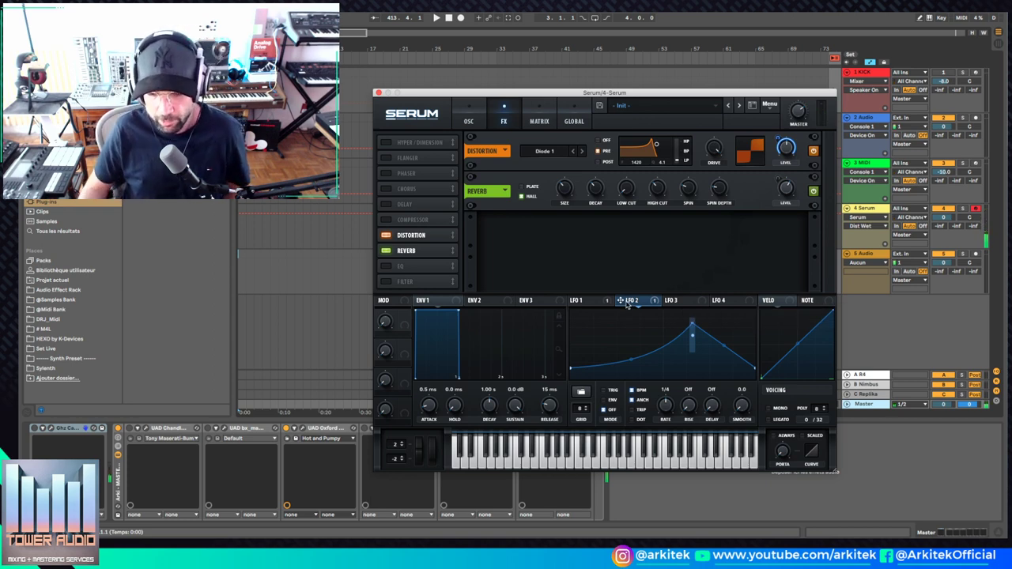
Step: Place Serum's played audio as a clip in track 5's row 8 slot in the Session view, and open its waveform
drag(600, 95, 614, 96)
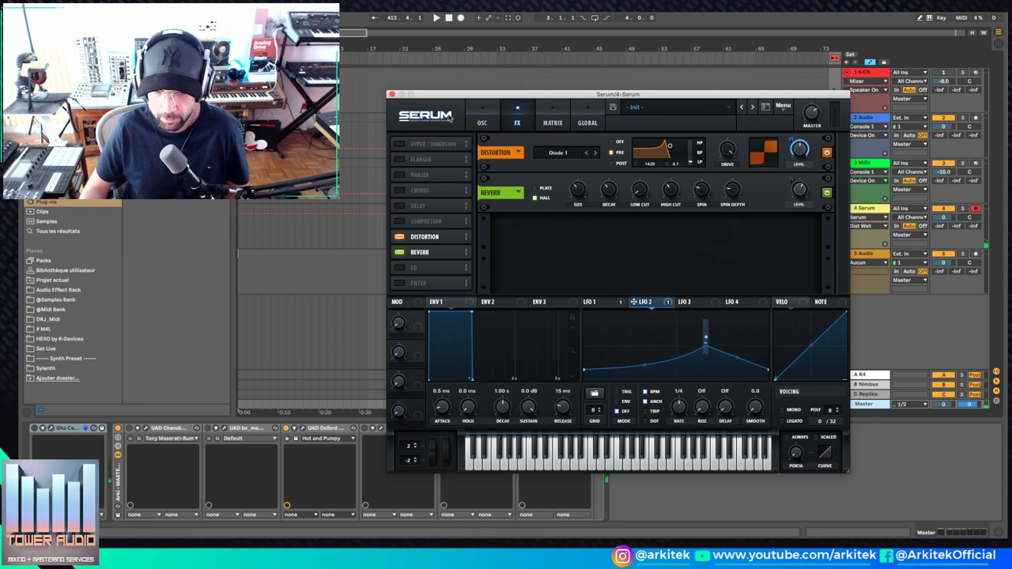
click(482, 122)
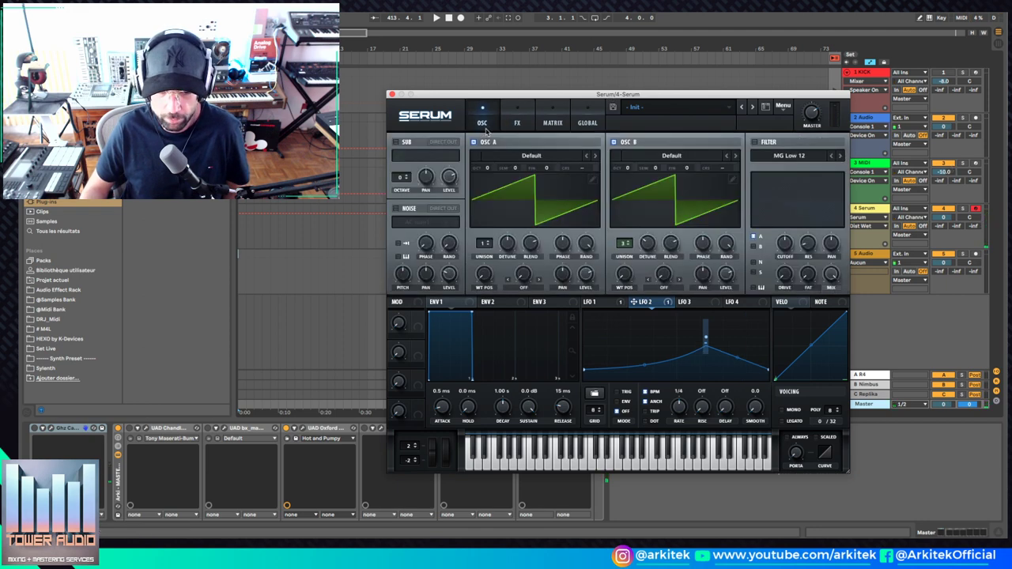
click(995, 45)
drag(505, 96, 591, 83)
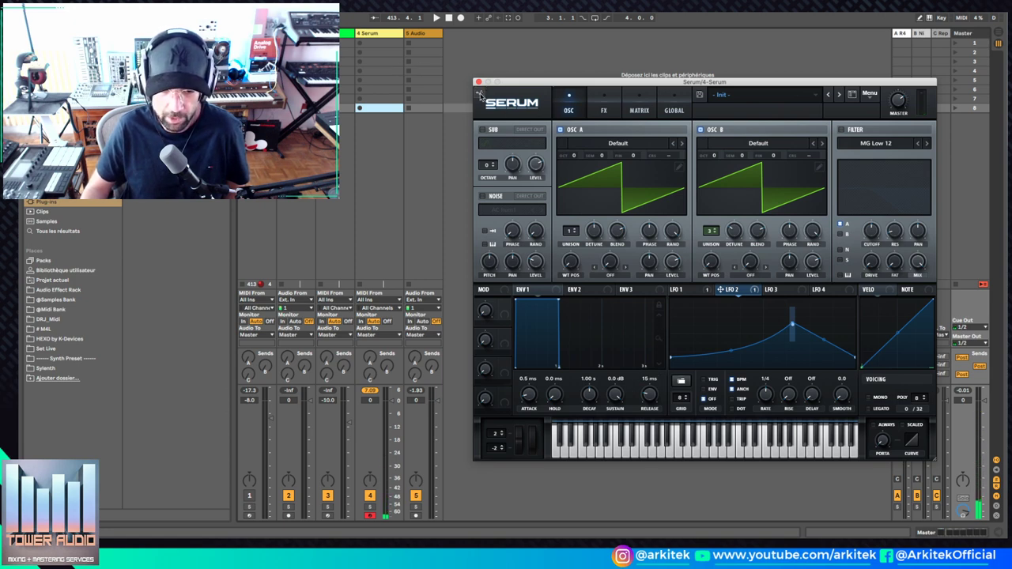
drag(427, 123, 428, 114)
double_click(428, 107)
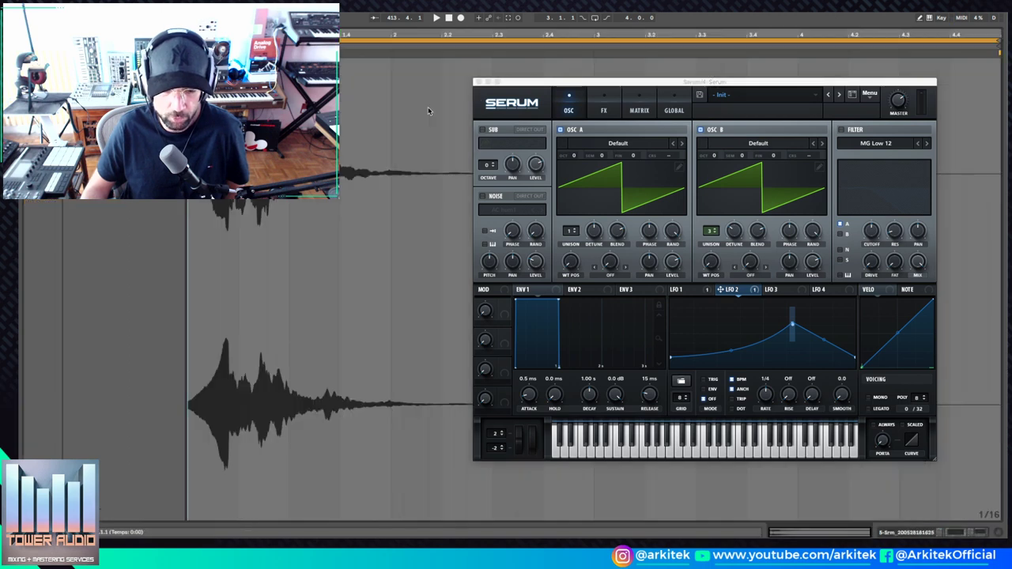
Step: Look through Serum's main menu options and its preset browser
drag(613, 77, 550, 81)
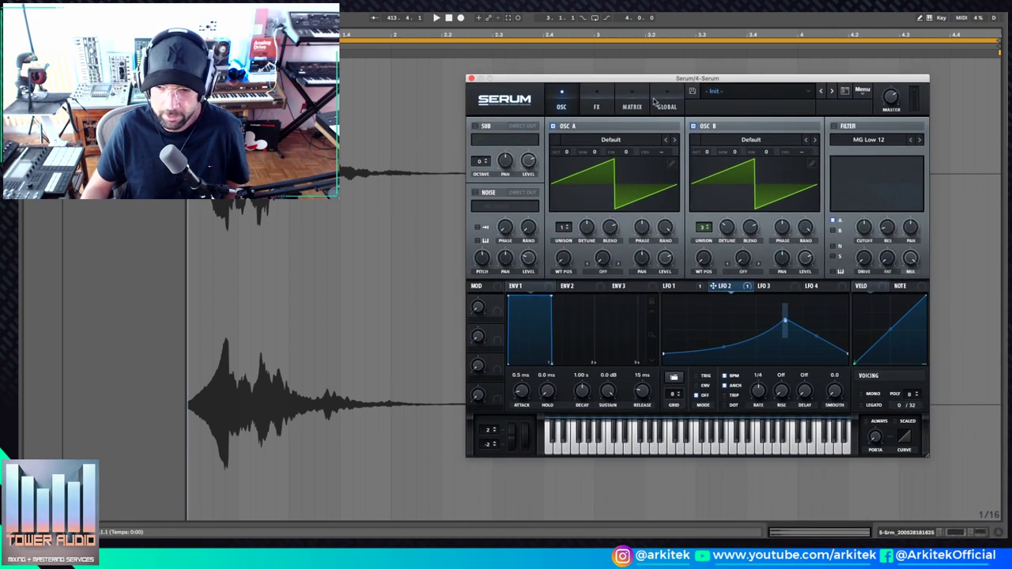
click(861, 90)
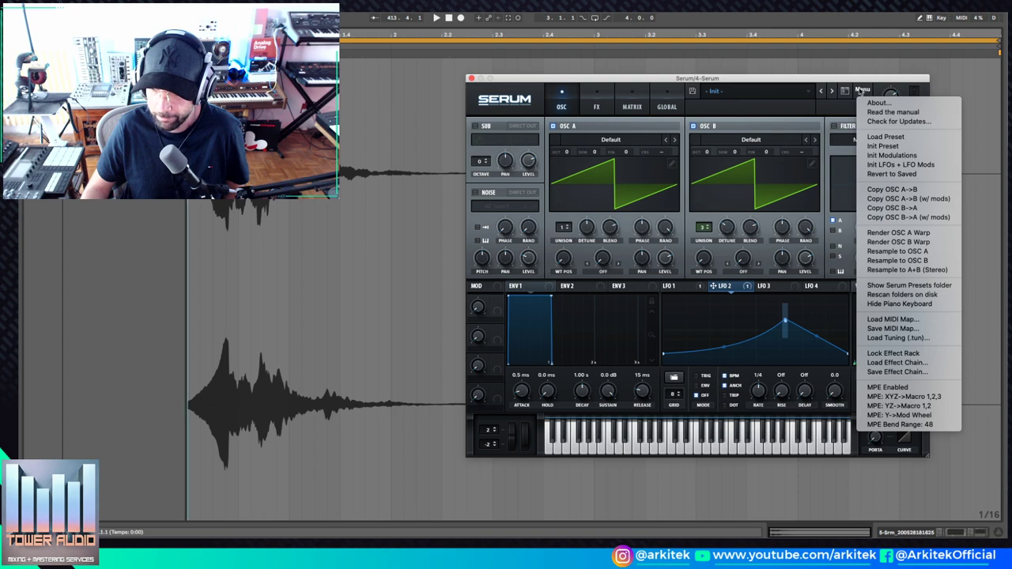
click(850, 93)
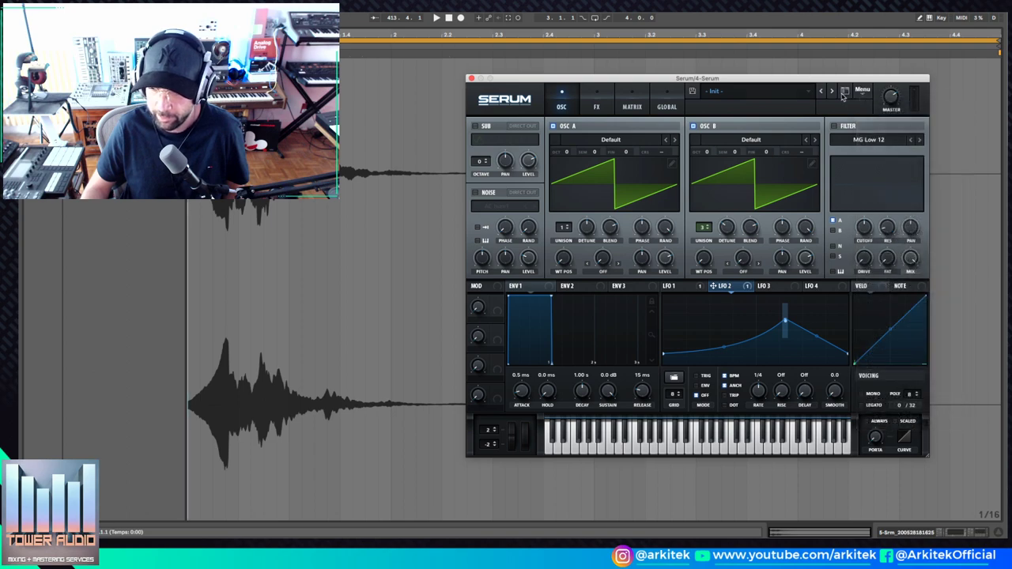
click(848, 92)
click(848, 93)
click(860, 93)
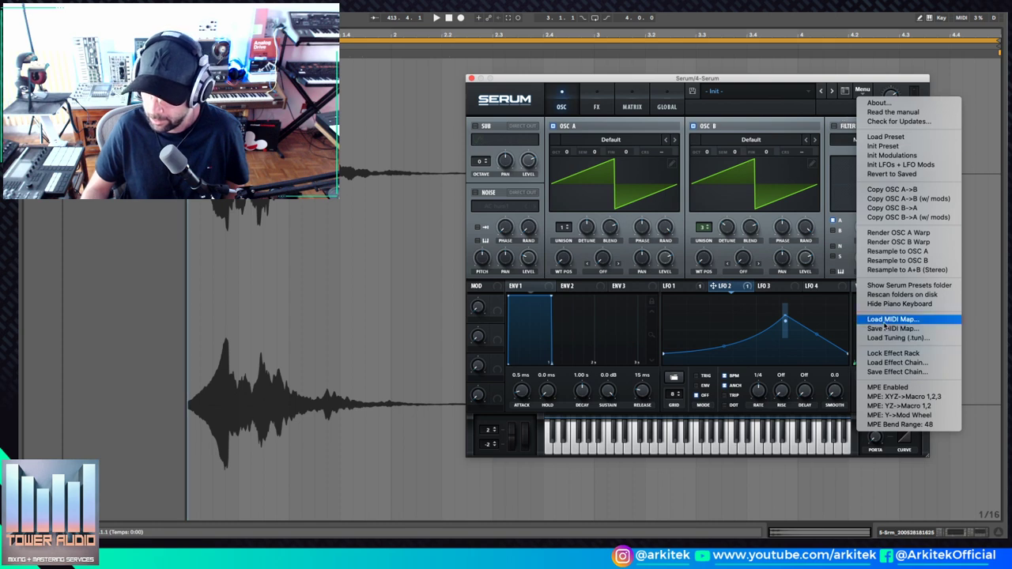
click(837, 117)
click(846, 92)
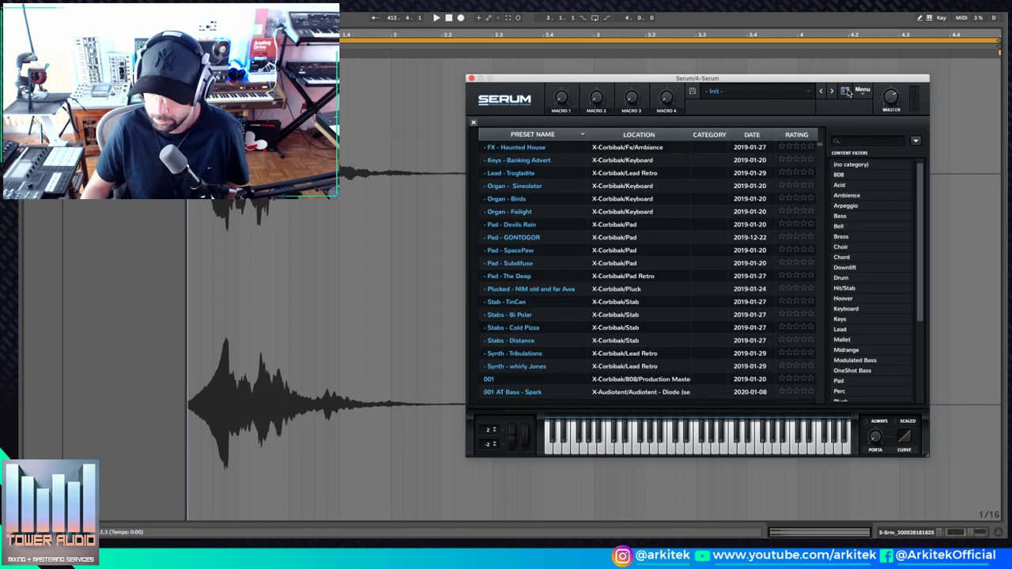
click(846, 92)
click(862, 91)
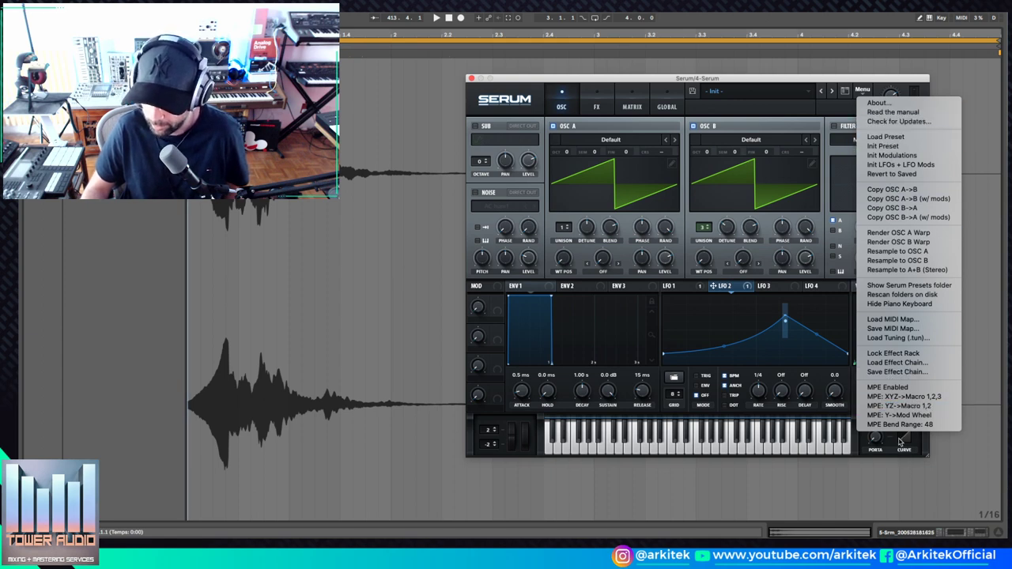
click(830, 109)
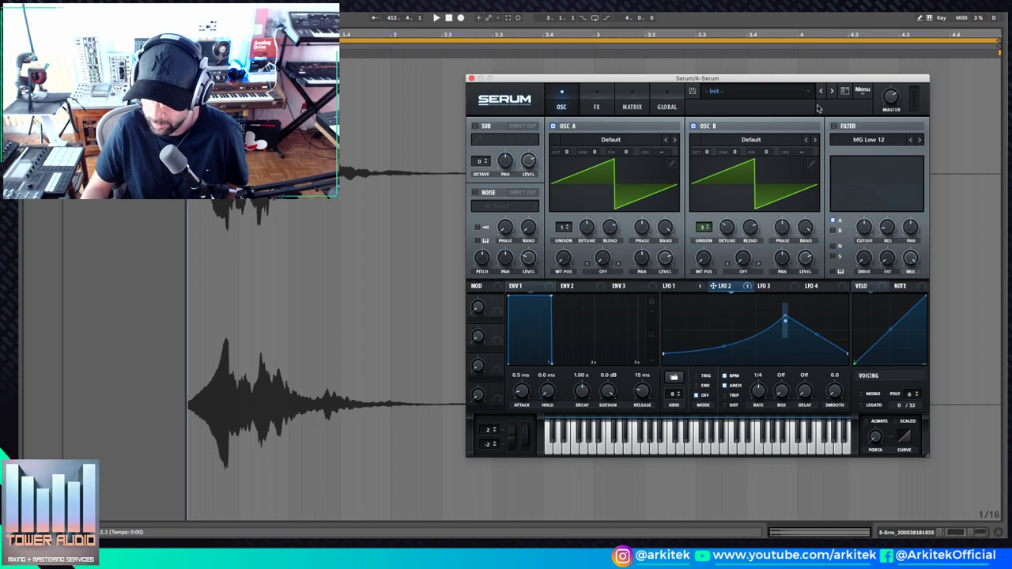
Step: Set Serum's global oscillator quality to 4x and return to the Session view
click(666, 106)
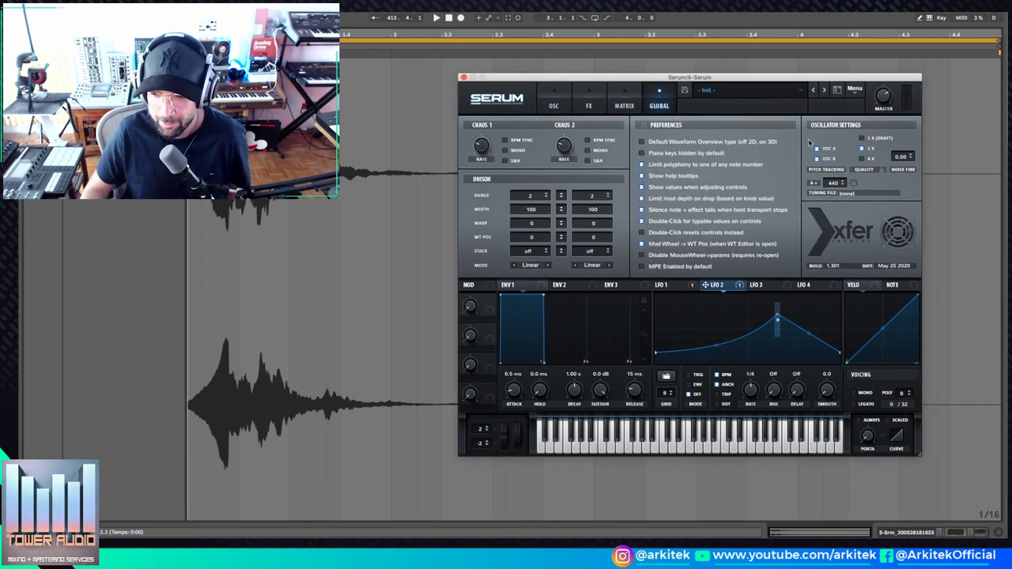
click(862, 158)
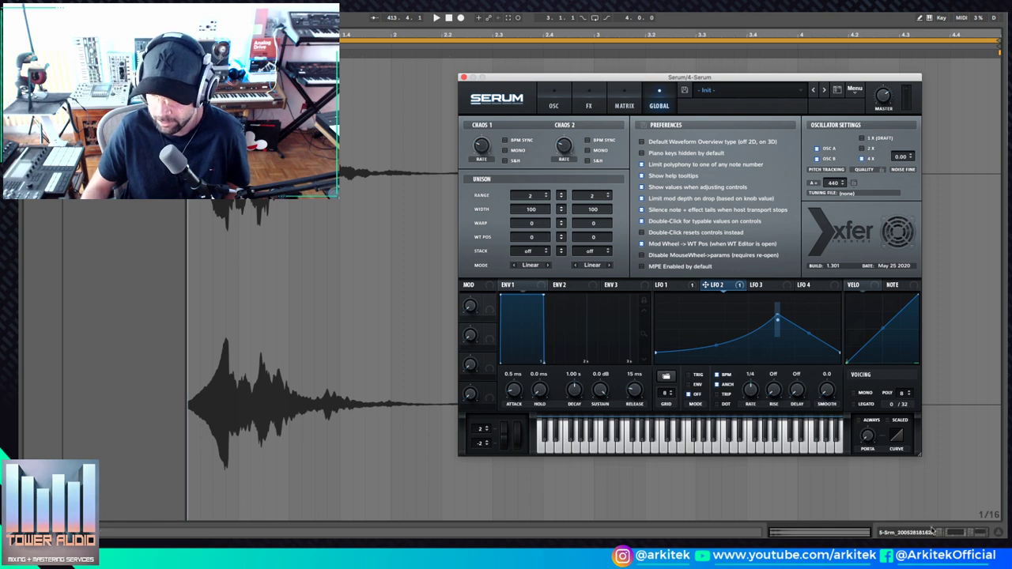
key(Tab)
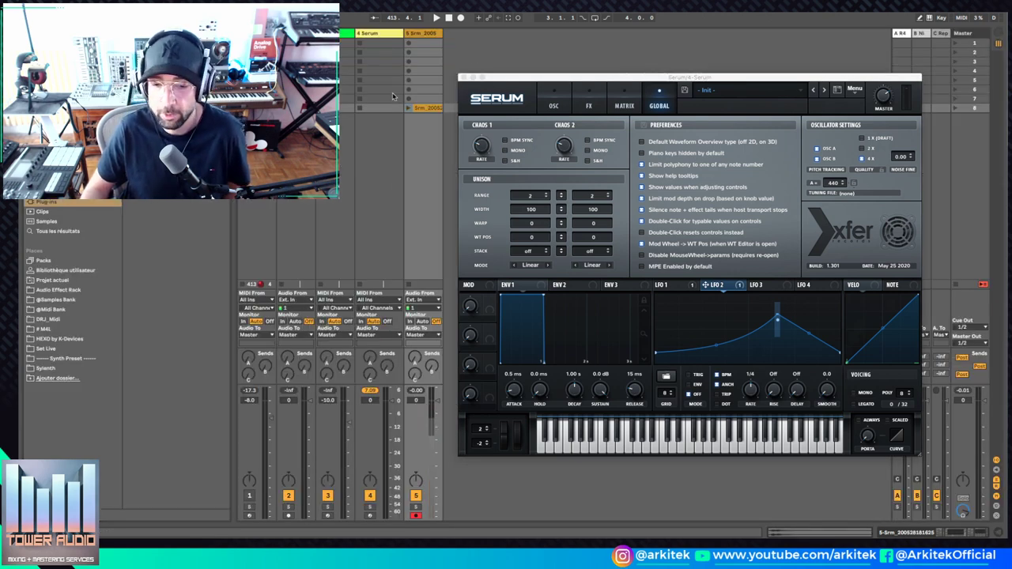
Step: Play a note on the Serum track and place the resulting audio as a clip in track 5's row 7 slot
click(494, 94)
click(496, 93)
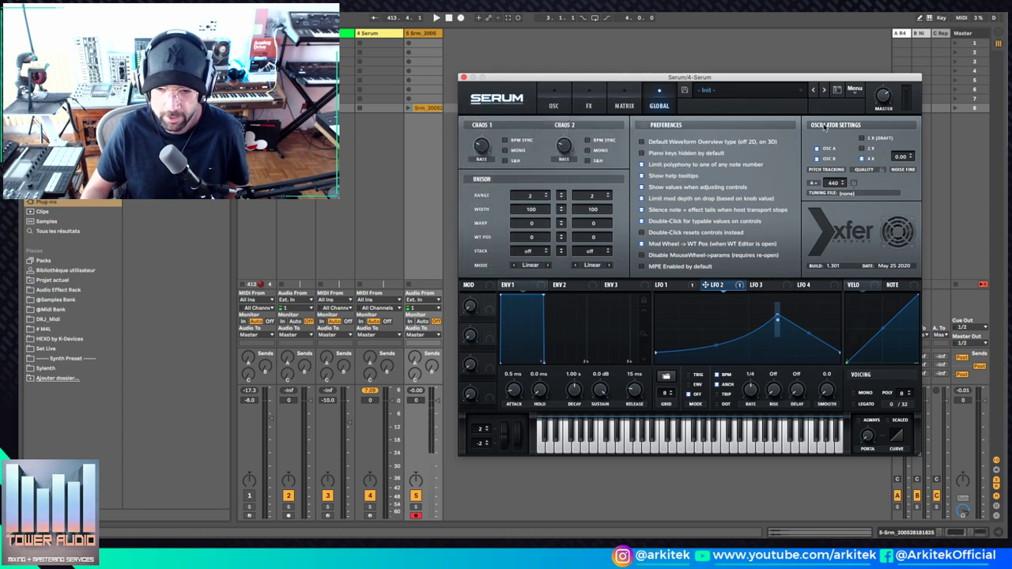
click(549, 102)
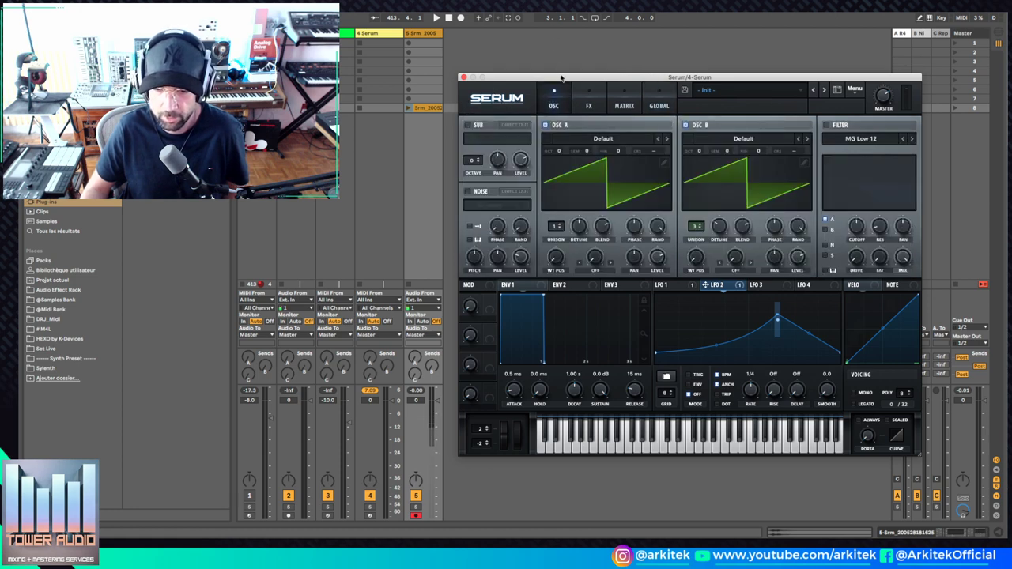
drag(562, 77, 593, 82)
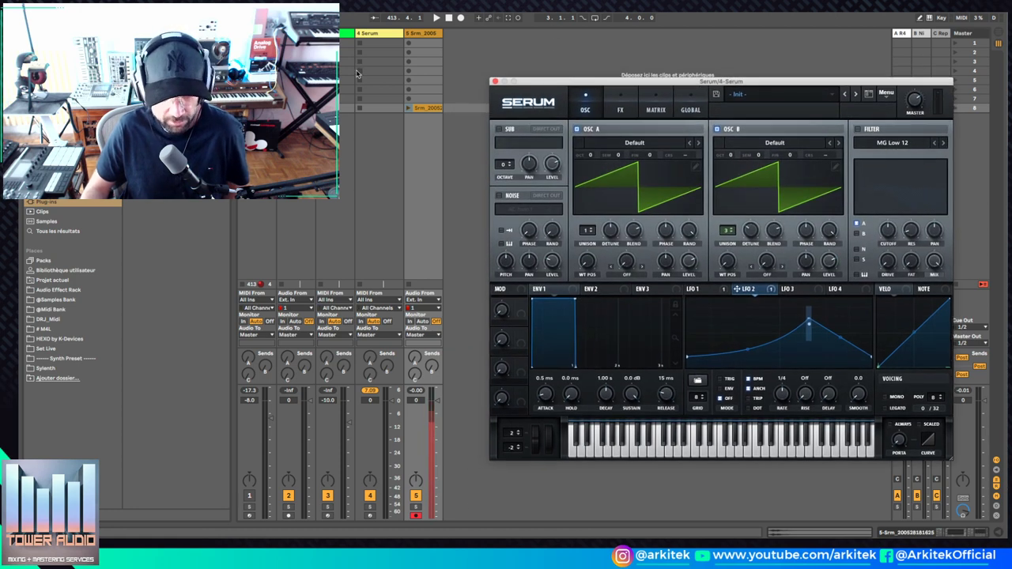
click(369, 31)
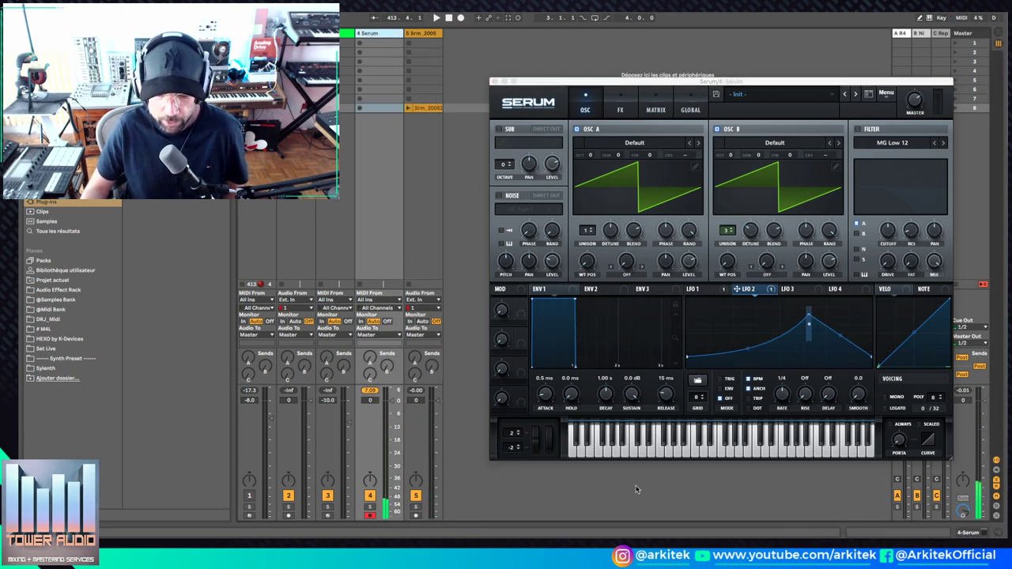
click(637, 447)
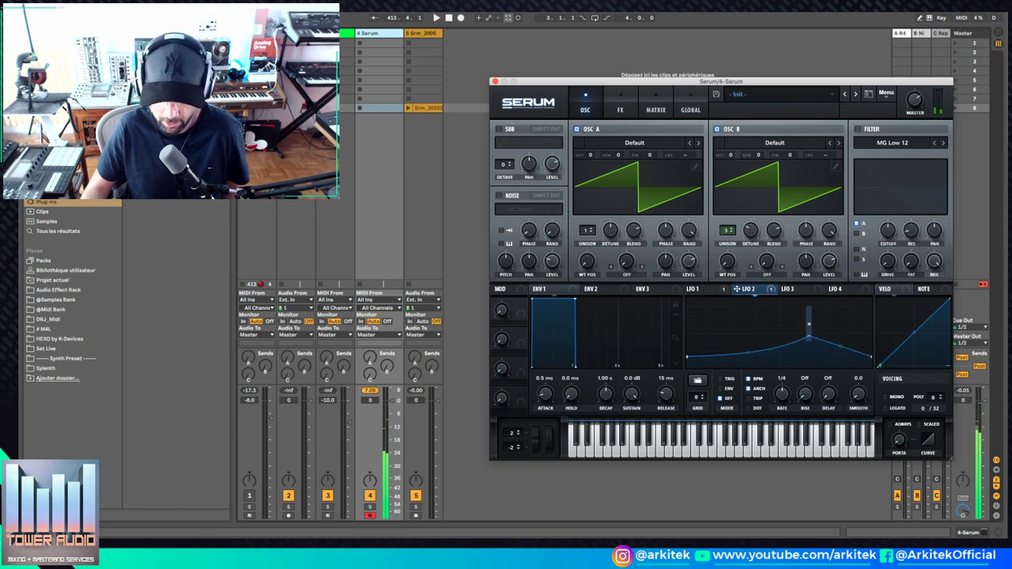
drag(428, 108, 425, 99)
Step: Solo track 5 and launch its row 7 clip, and switch the solo and record arming to the Serum track
click(415, 506)
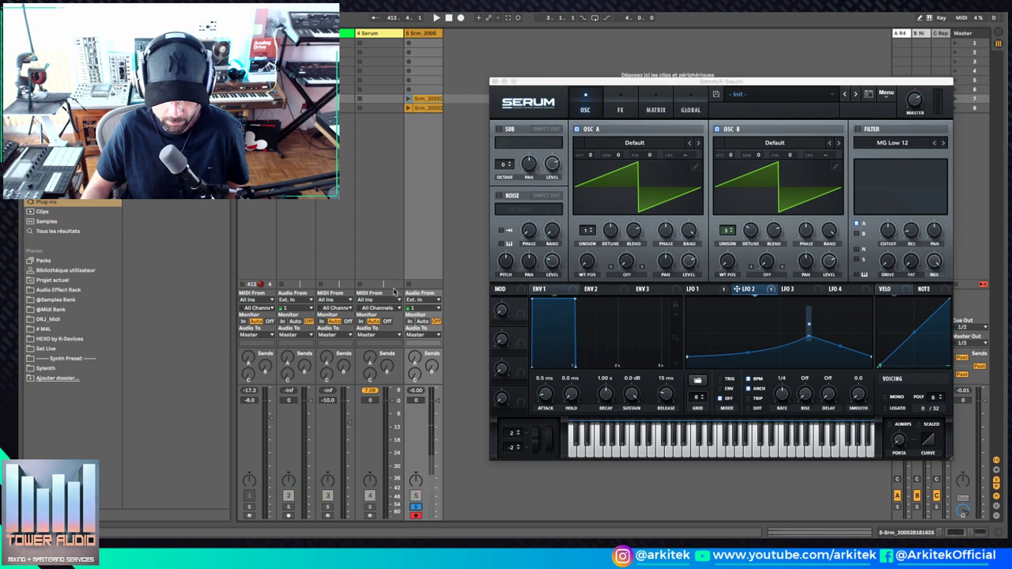
click(408, 99)
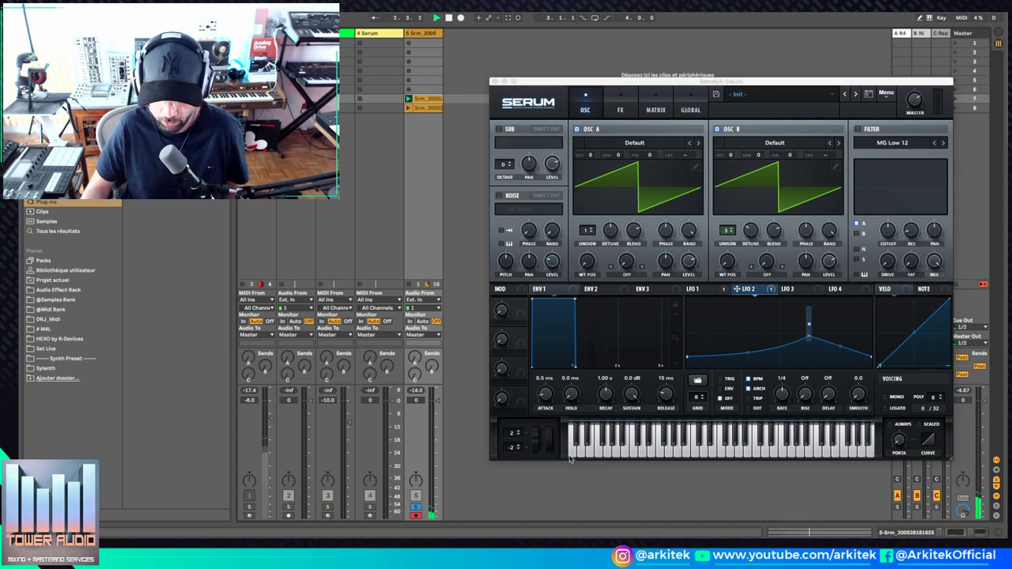
click(570, 457)
click(369, 506)
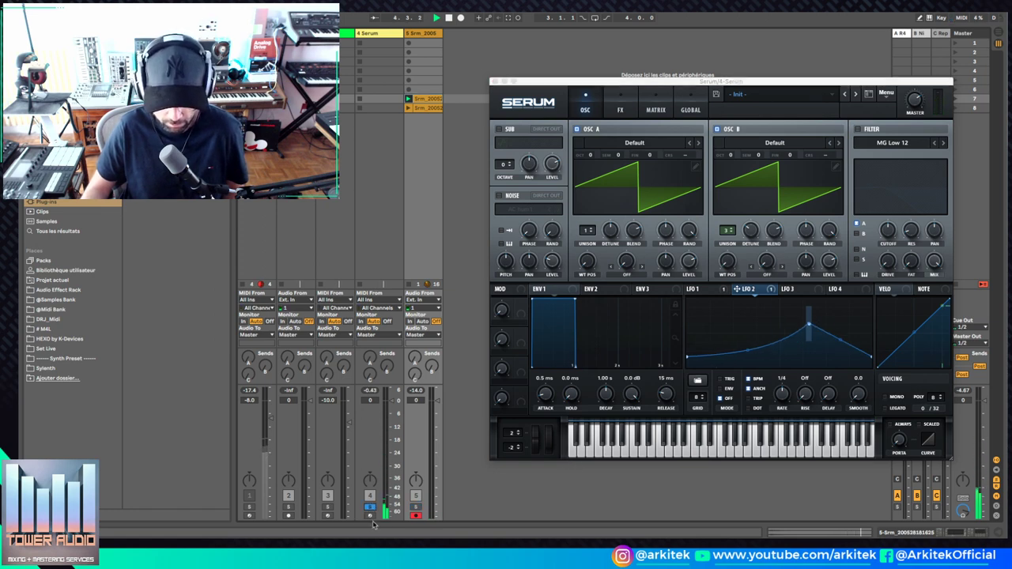
click(370, 515)
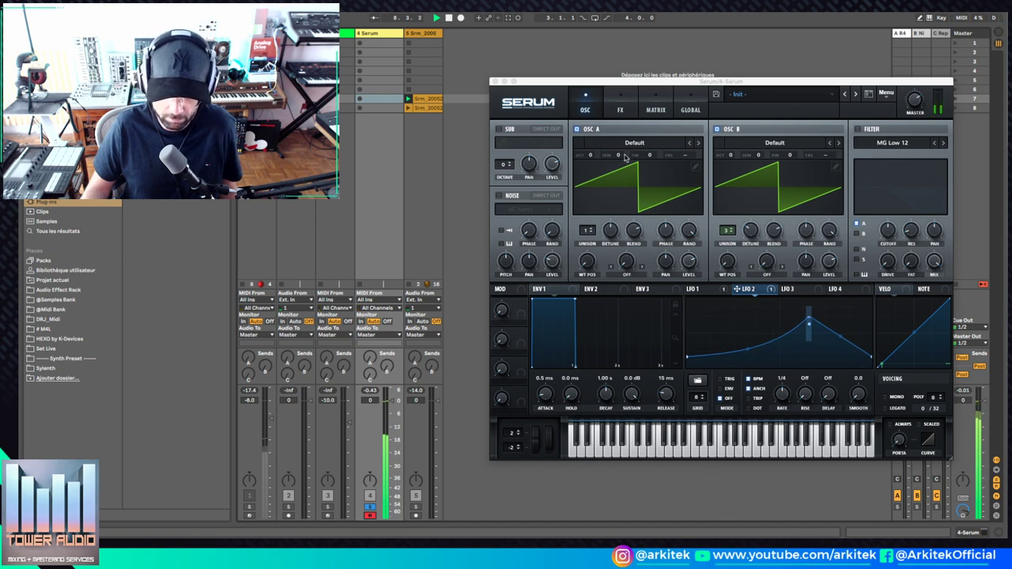
Step: Place Serum's rendered audio as a clip in track 5's row 4 slot and check it by playing it soloed and viewing its waveform
drag(497, 93, 431, 73)
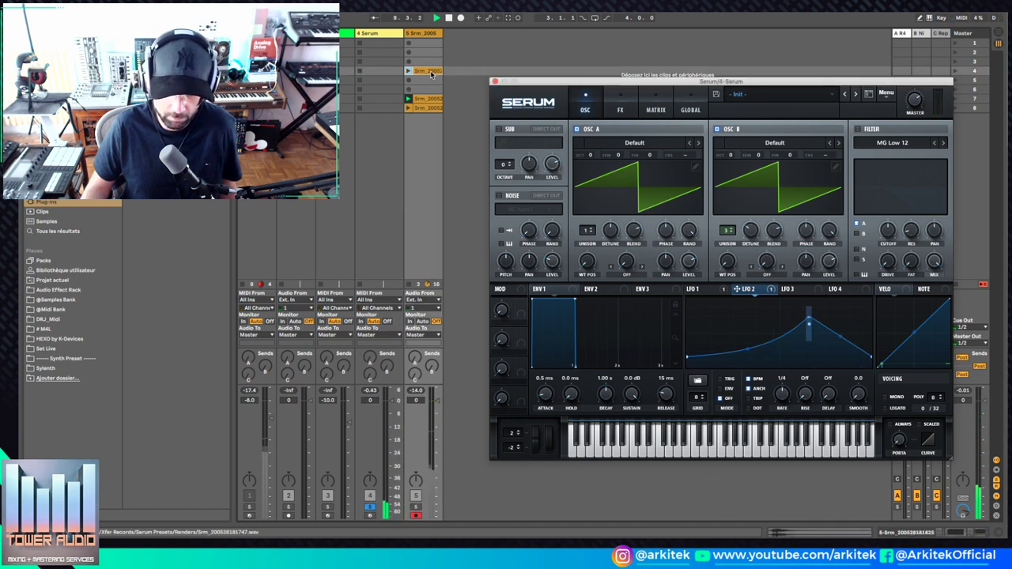
click(415, 507)
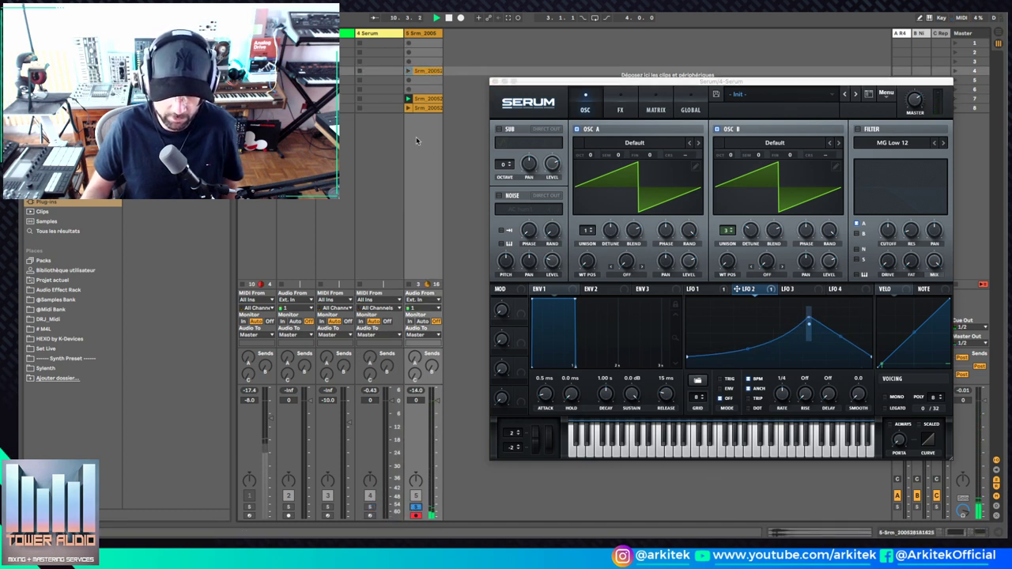
click(408, 72)
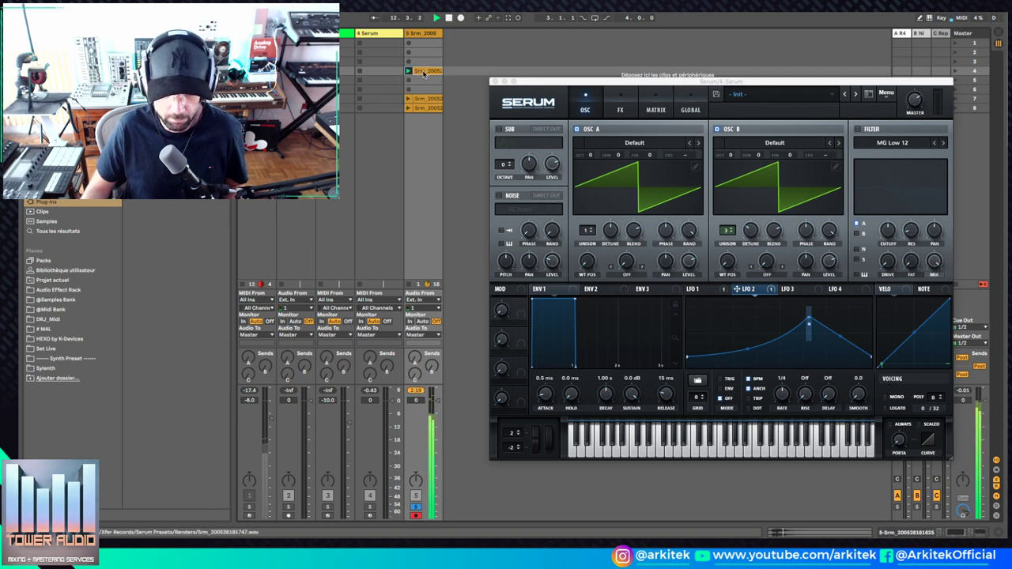
double_click(424, 72)
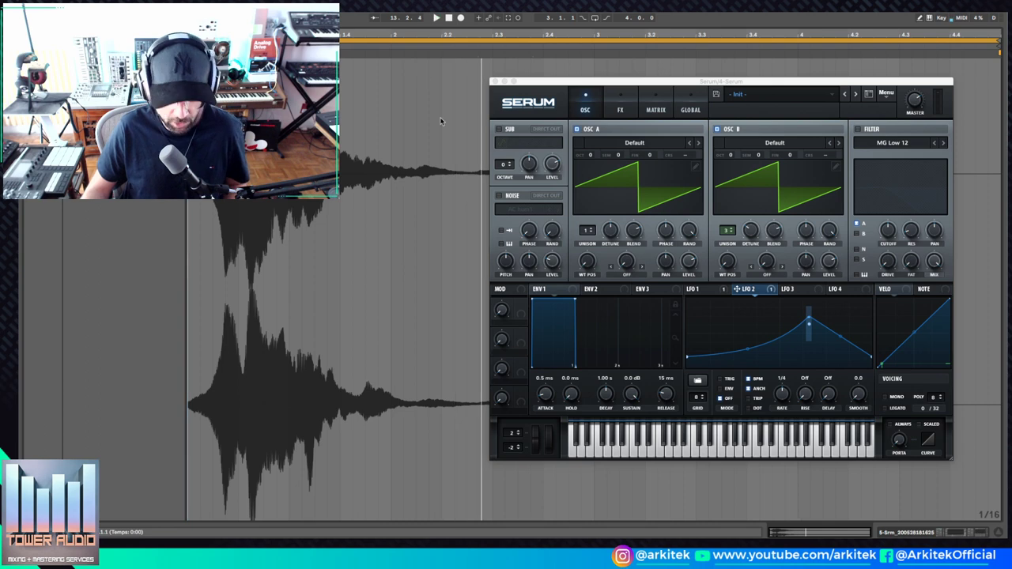
click(1000, 533)
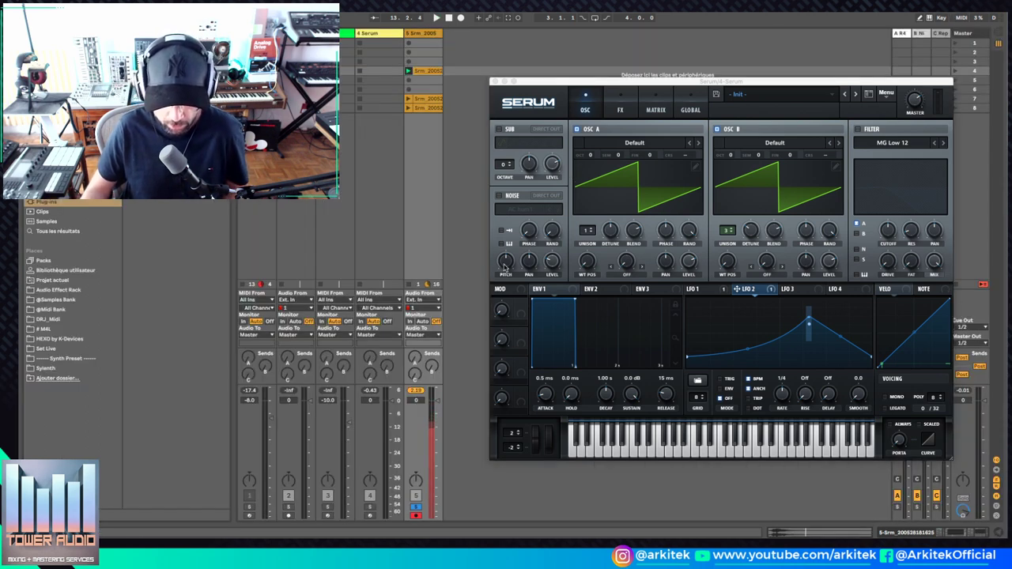
Step: Play a note on the armed Serum track, place its audio in track 5's row 2 slot and inspect the clip's waveform
click(600, 83)
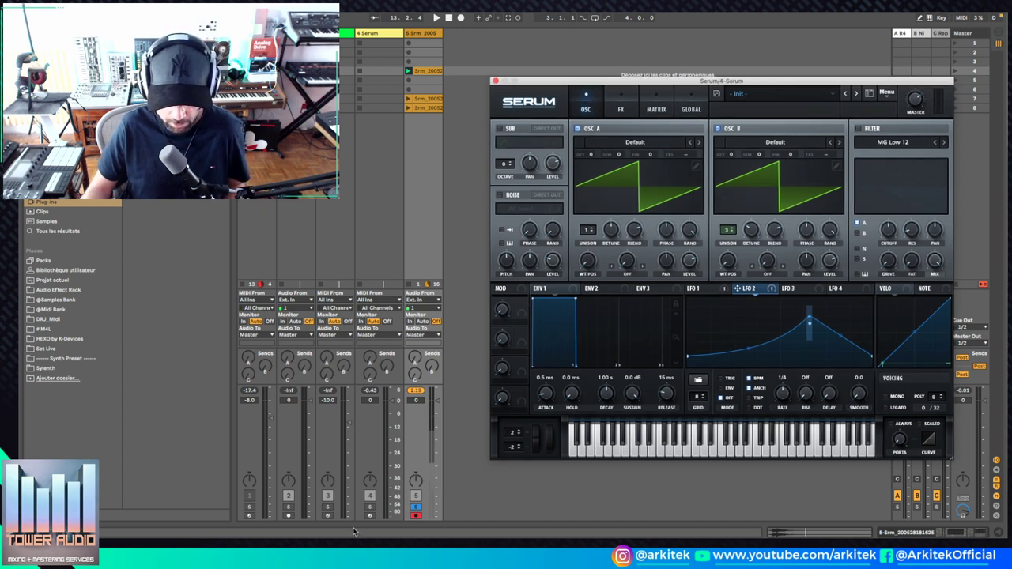
click(369, 516)
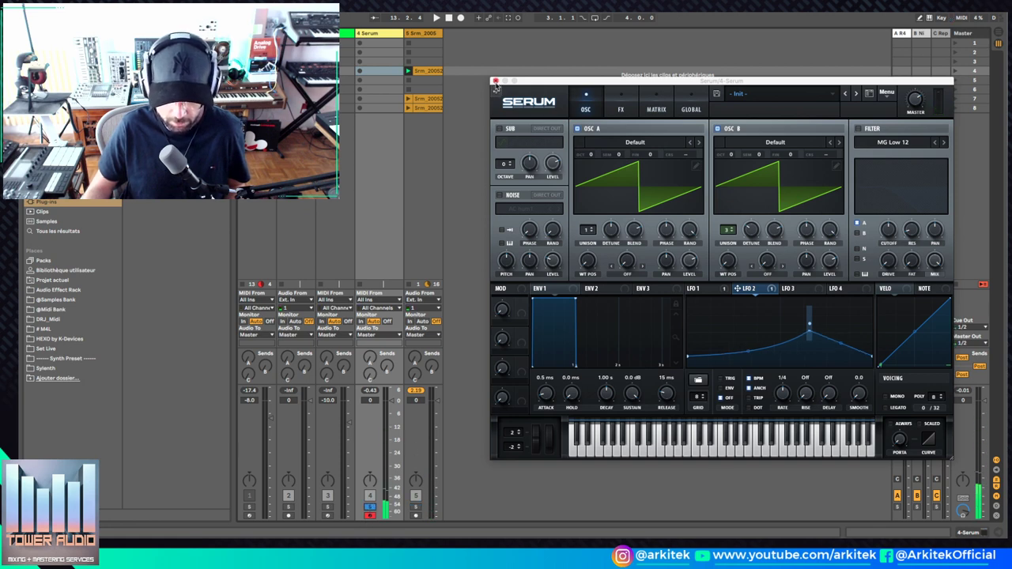
drag(495, 88, 433, 53)
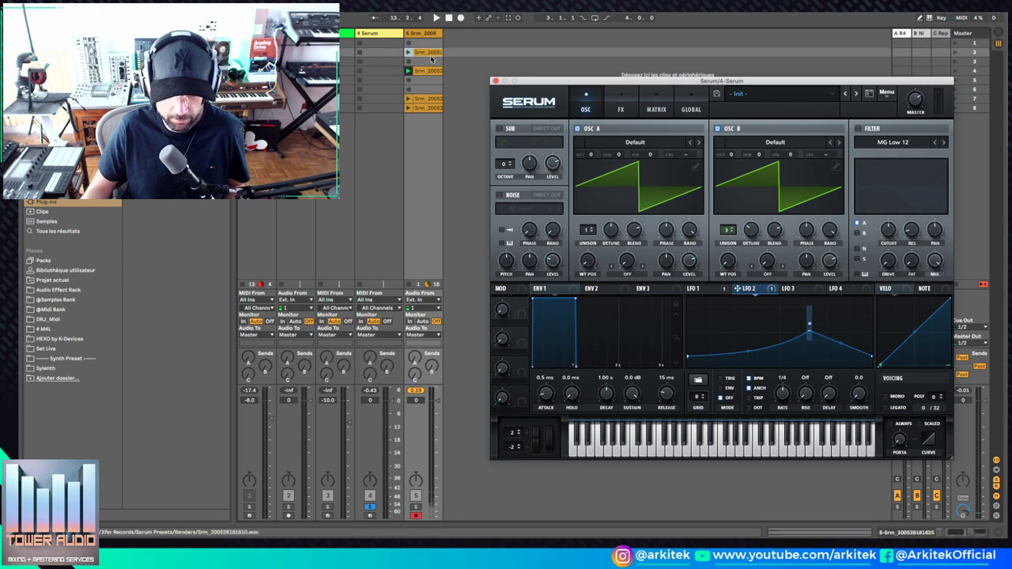
double_click(431, 55)
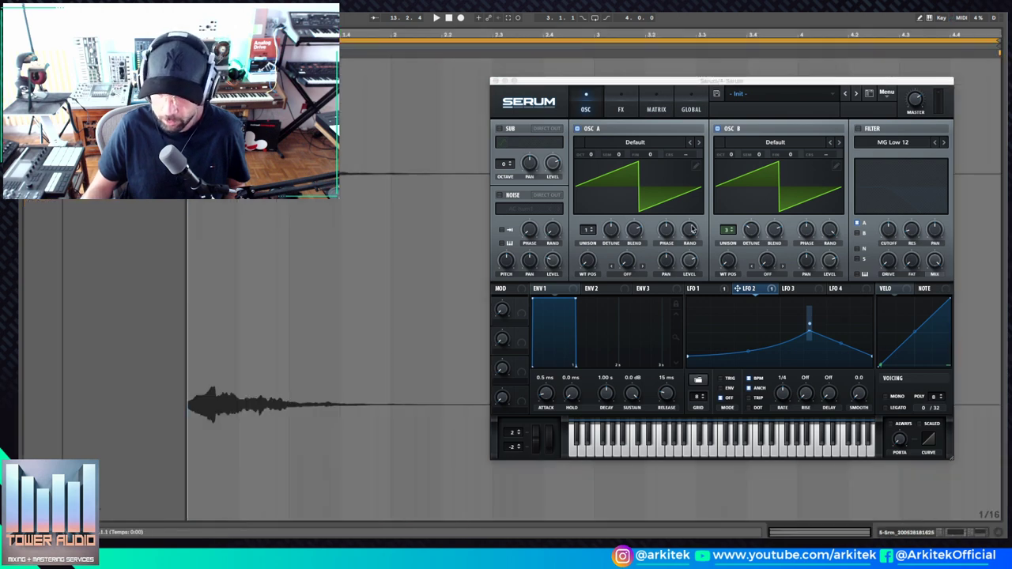
click(1000, 535)
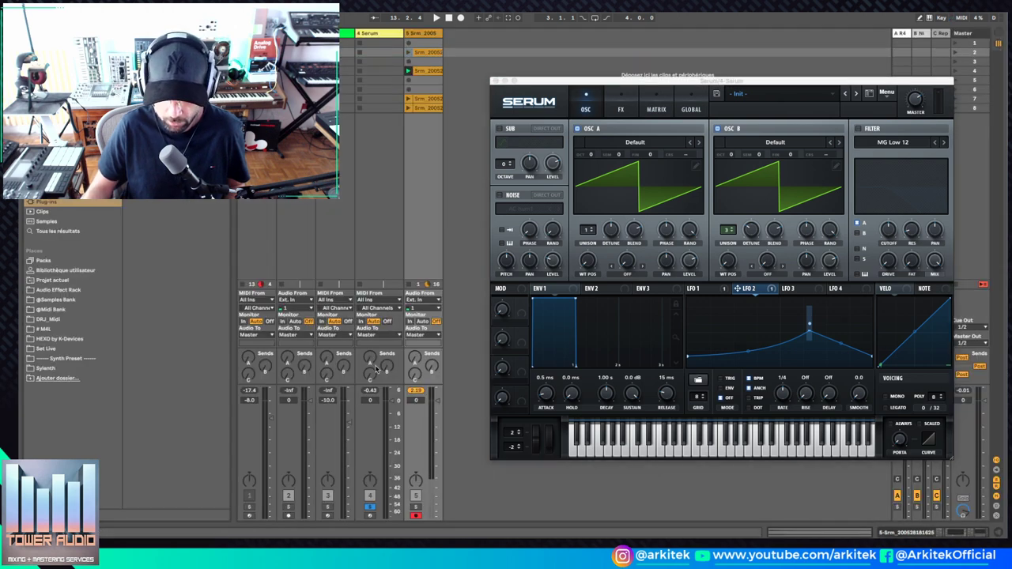
Step: Play another sound on the Serum track, place its audio in track 5's row 5 slot and show the clip's waveform unobstructed by the Serum window
click(383, 33)
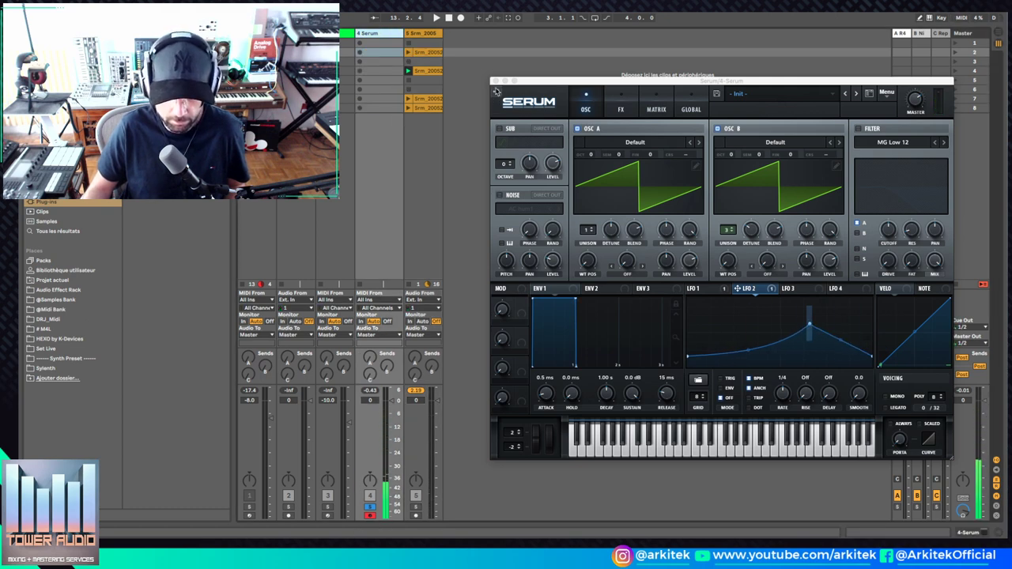
drag(496, 91, 432, 82)
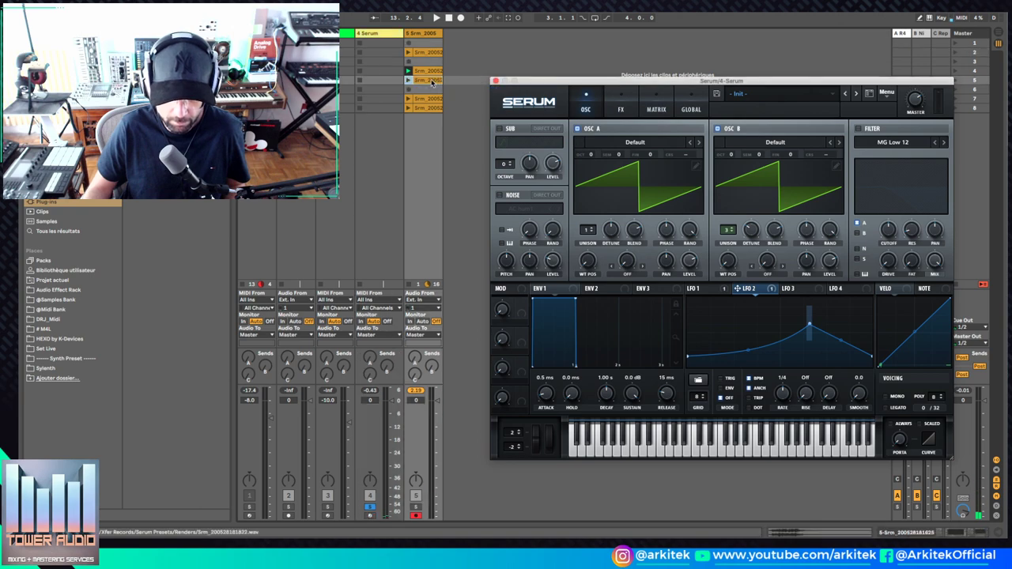
double_click(432, 82)
drag(540, 90, 606, 365)
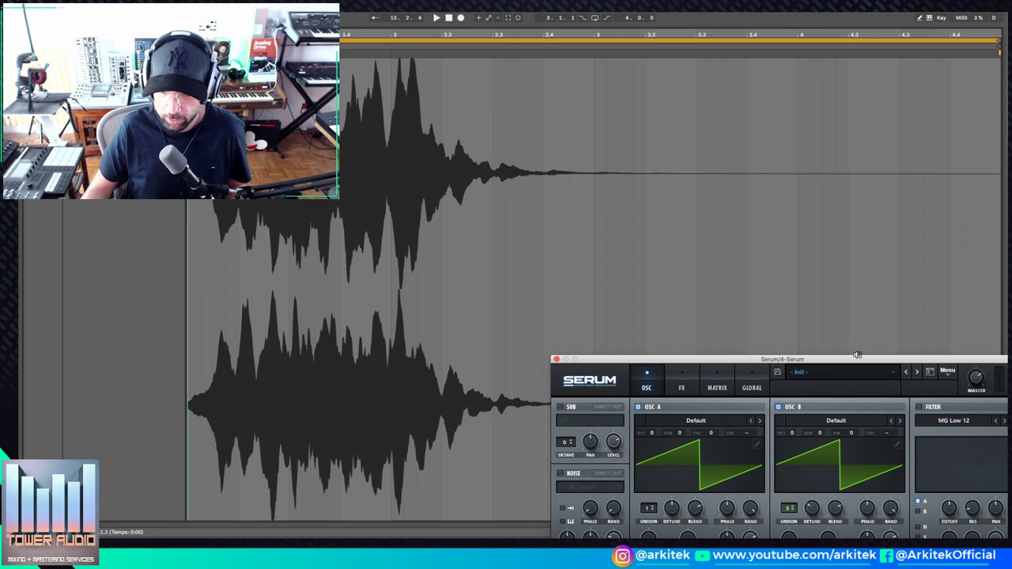
Step: Move the Serum window back up and return to the Session view with track 5's device chain shown
drag(858, 360, 807, 91)
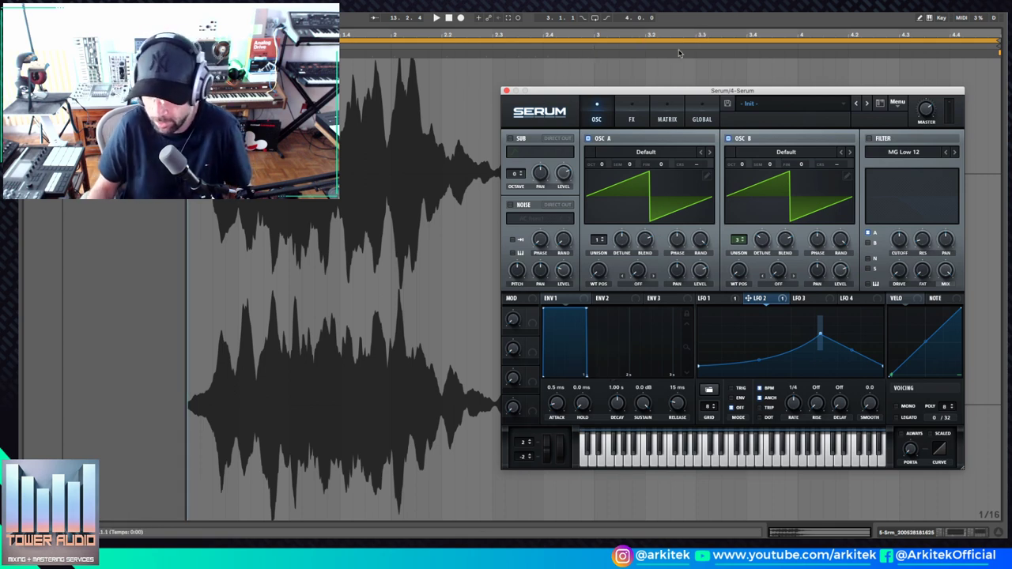
drag(777, 92, 766, 91)
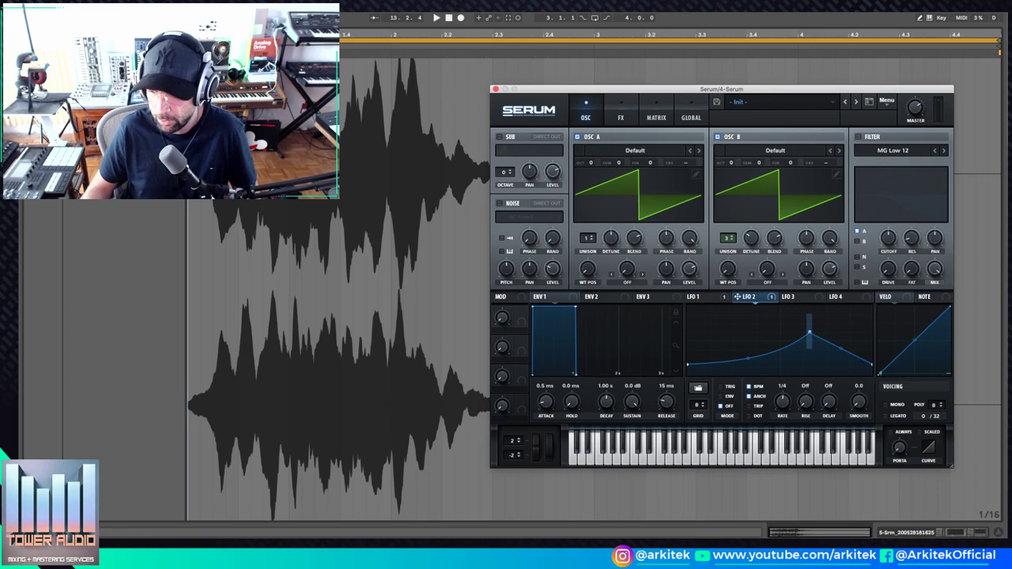
key(Tab)
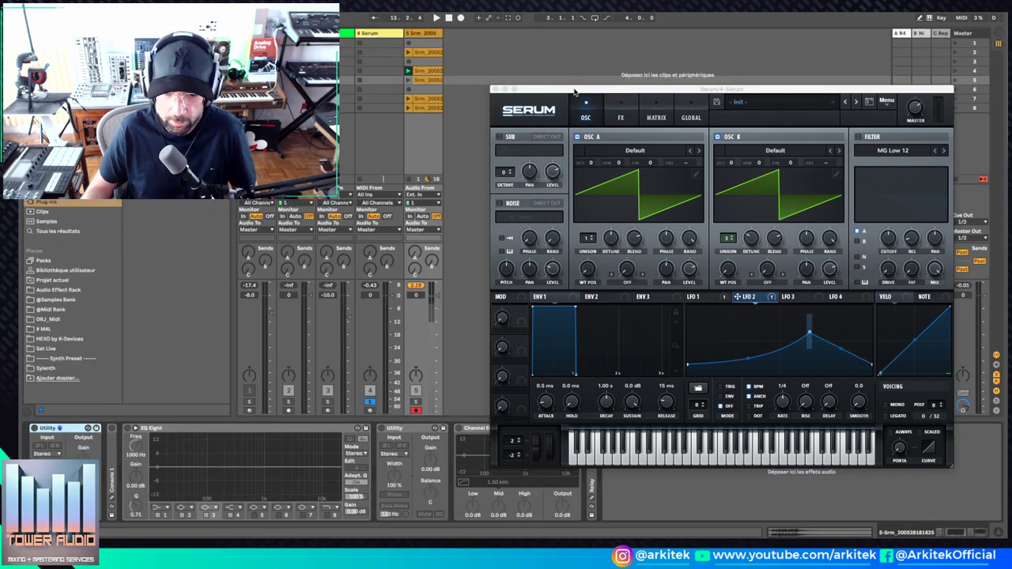
drag(574, 93, 554, 83)
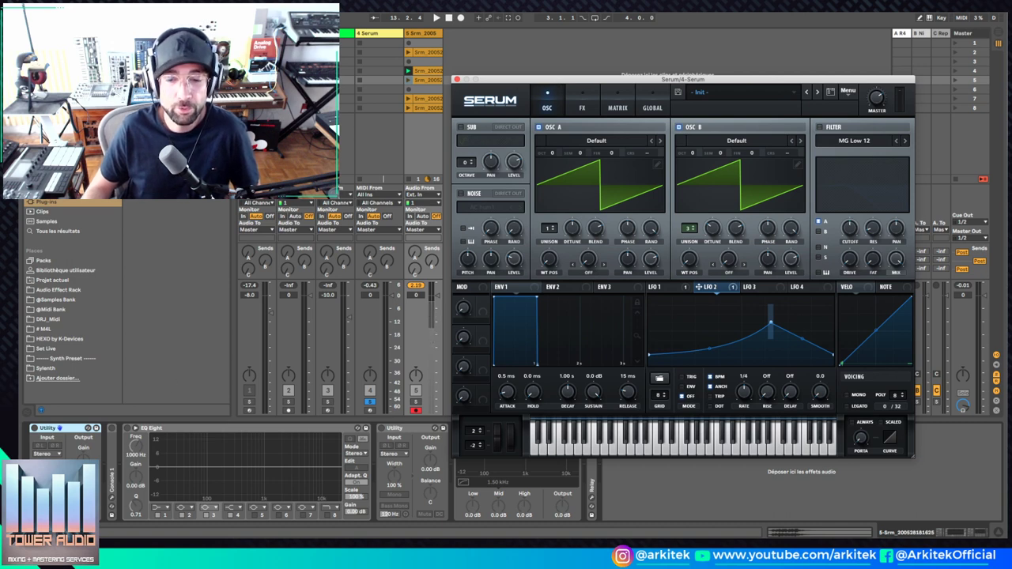